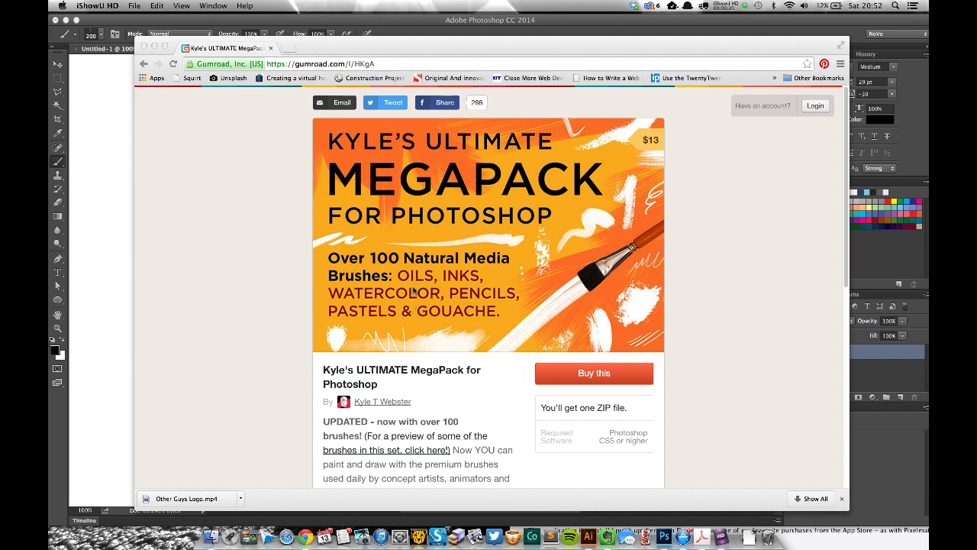
Step: Examine the Ultimate MegaPack for Photoshop product page, covering its description, included brush sets and software requirements
{"action": "scroll", "coordinate": [415, 292], "scroll_direction": "down", "scroll_amount": 1}
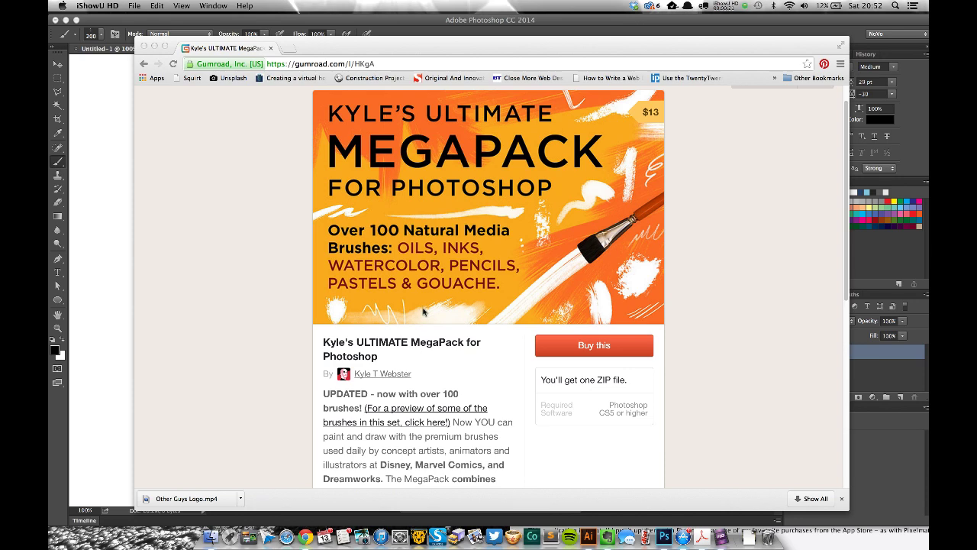
{"action": "scroll", "coordinate": [424, 311], "scroll_direction": "down", "scroll_amount": 4}
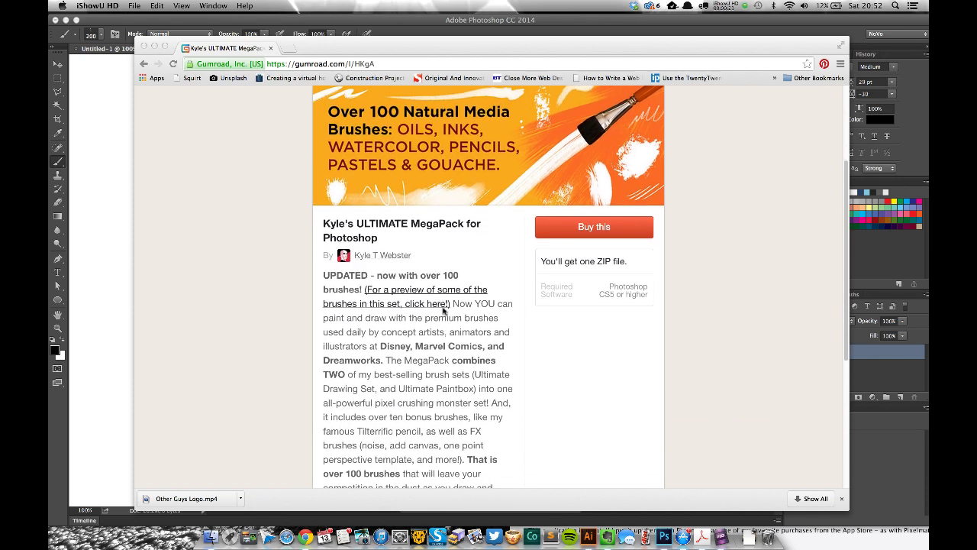
{"action": "scroll", "coordinate": [444, 309], "scroll_direction": "down", "scroll_amount": 3}
{"action": "scroll", "coordinate": [459, 275], "scroll_direction": "up", "scroll_amount": 6}
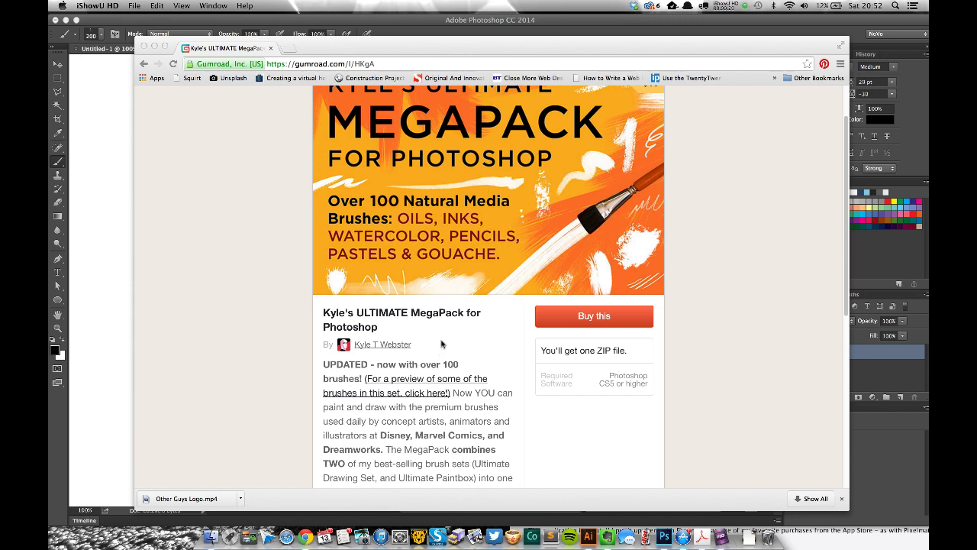
{"action": "scroll", "coordinate": [443, 342], "scroll_direction": "down", "scroll_amount": 2}
{"action": "scroll", "coordinate": [449, 333], "scroll_direction": "down", "scroll_amount": 3}
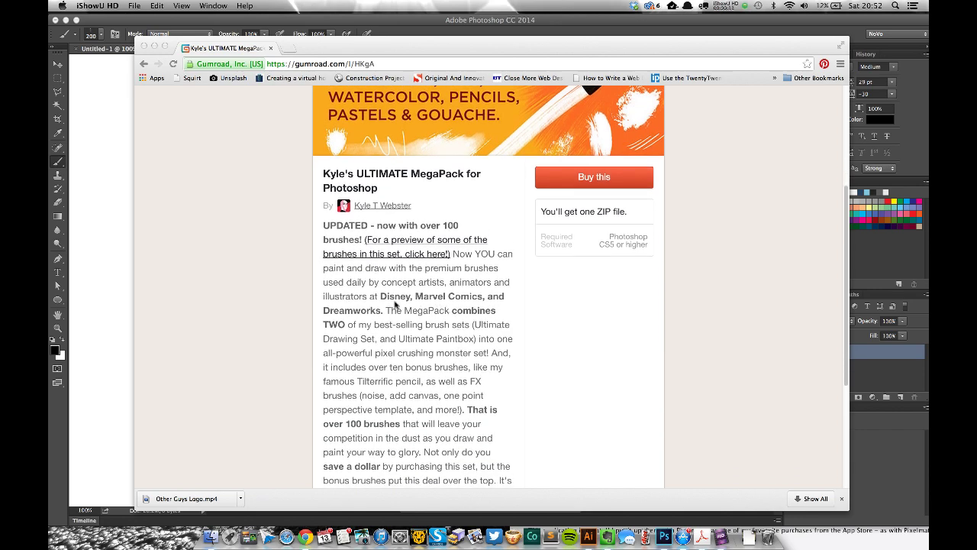
{"action": "scroll", "coordinate": [403, 310], "scroll_direction": "up", "scroll_amount": 1}
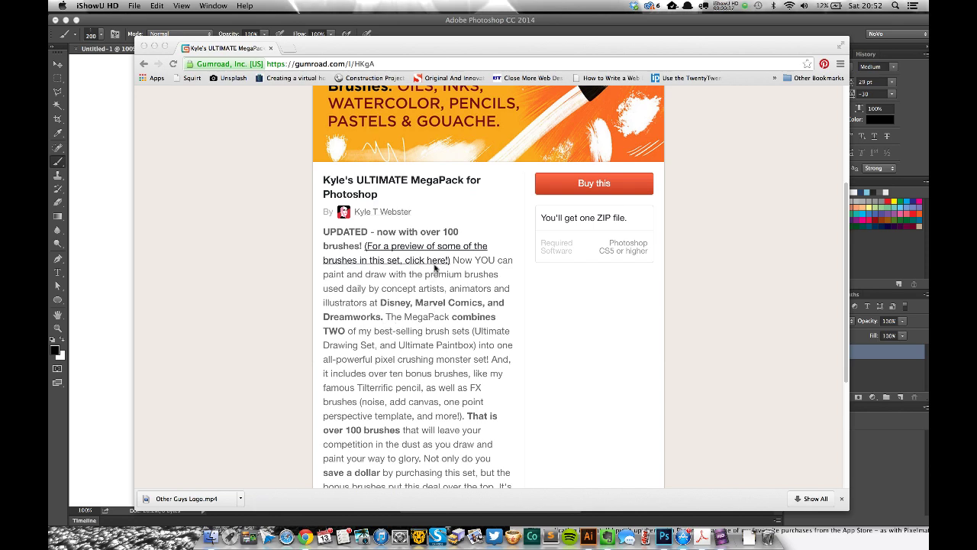
{"action": "scroll", "coordinate": [432, 287], "scroll_direction": "up", "scroll_amount": 1}
{"action": "scroll", "coordinate": [437, 292], "scroll_direction": "up", "scroll_amount": 2}
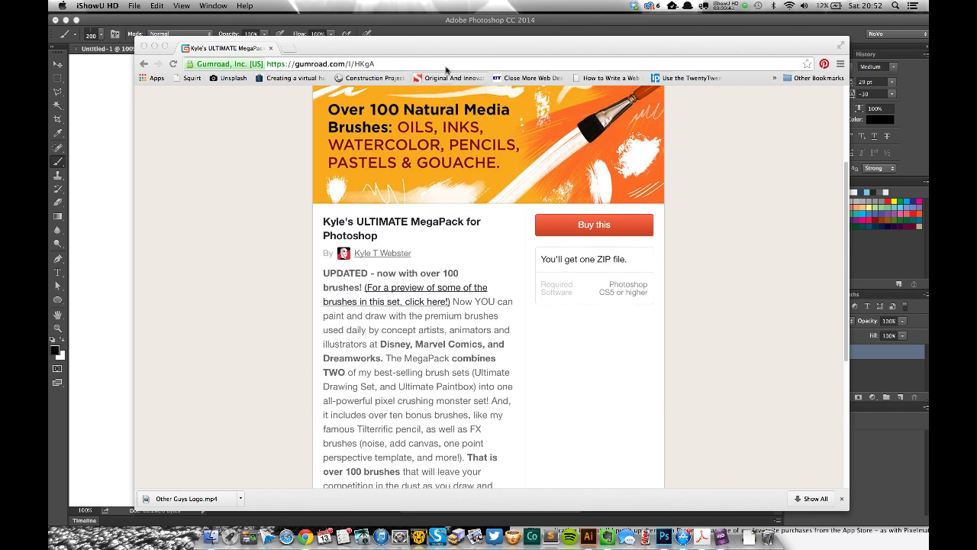
{"action": "left_click_drag", "start_coordinate": [432, 46], "coordinate": [436, 44]}
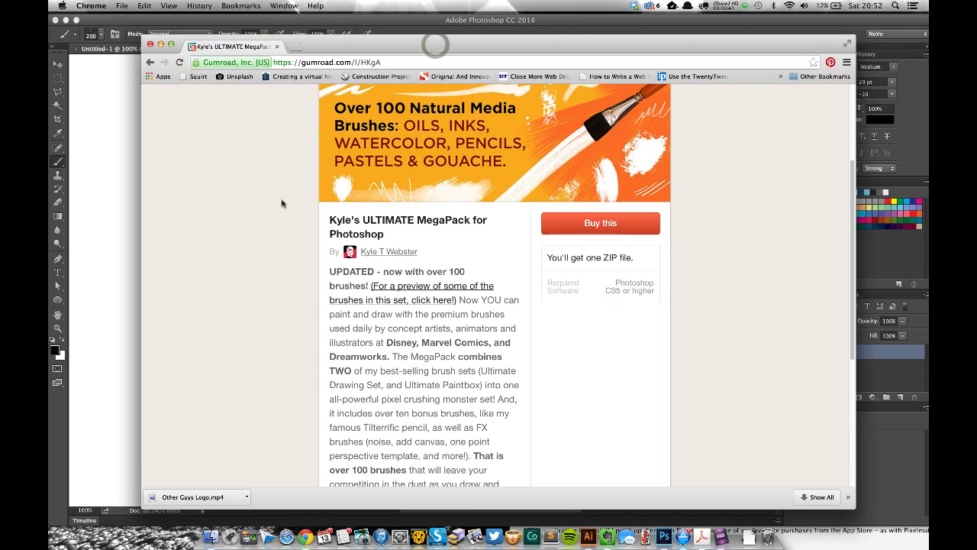
{"action": "scroll", "coordinate": [281, 203], "scroll_direction": "up", "scroll_amount": 5}
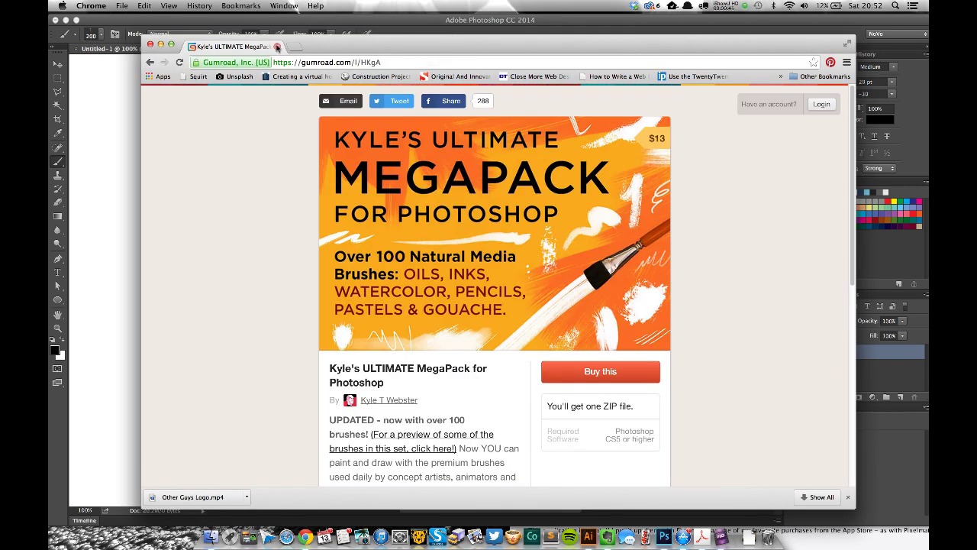
Step: Close the brush pack page, switch to Photoshop and show the beginning of the brush tool preset list
{"action": "left_click", "coordinate": [278, 46]}
{"action": "left_click", "coordinate": [370, 22]}
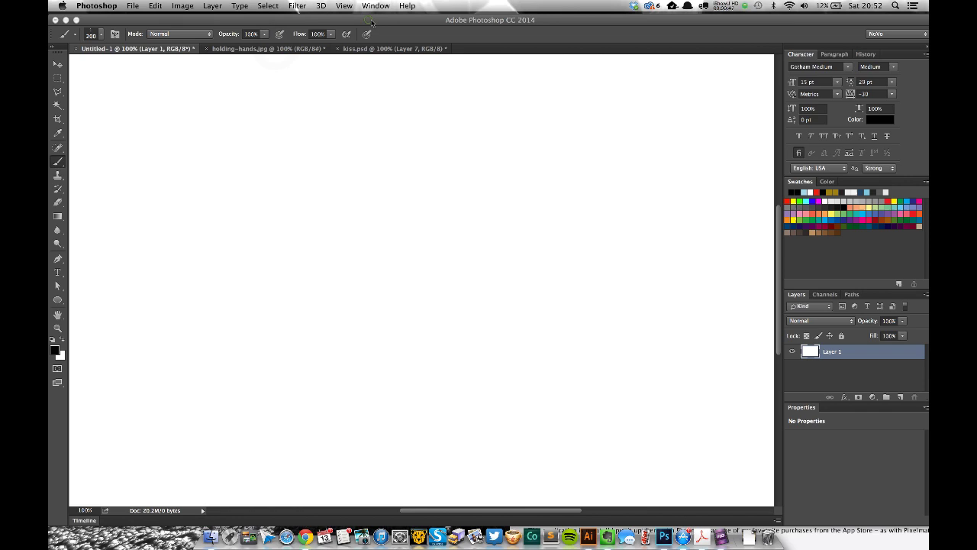
{"action": "left_click", "coordinate": [74, 36]}
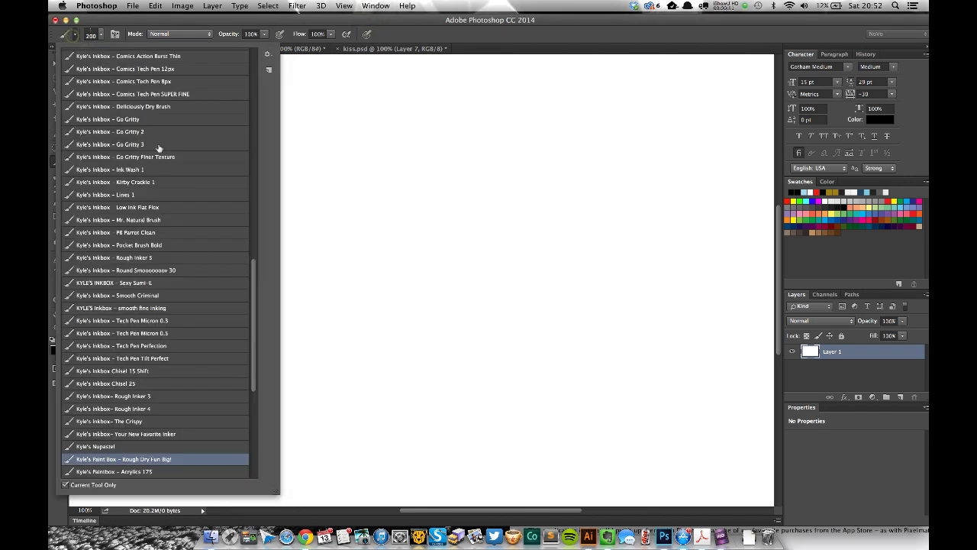
{"action": "mouse_move", "coordinate": [253, 304]}
{"action": "left_mouse_down"}
{"action": "mouse_move", "coordinate": [253, 390]}
{"action": "mouse_move", "coordinate": [250, 76]}
{"action": "left_mouse_up"}
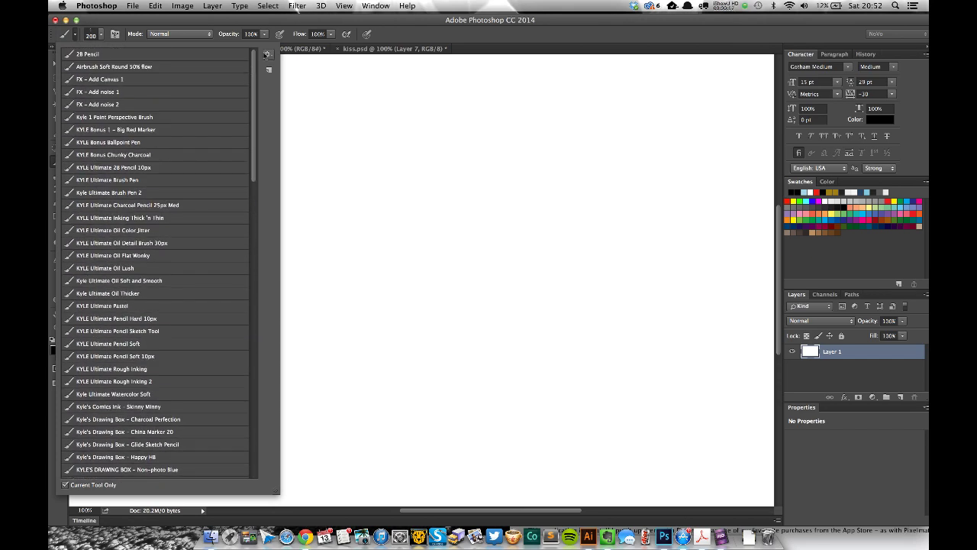
Step: Spray black grain across most of the white Layer 1 canvas with the FX - Add noise 1 preset
{"action": "left_click", "coordinate": [138, 92]}
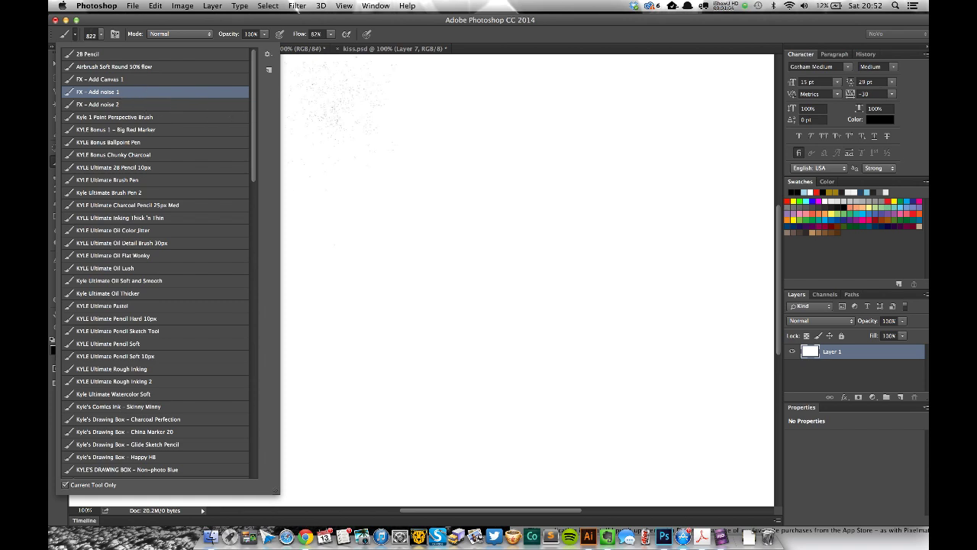
{"action": "left_click", "coordinate": [377, 168]}
{"action": "left_click", "coordinate": [232, 182]}
{"action": "left_click", "coordinate": [412, 271]}
{"action": "left_click", "coordinate": [578, 159]}
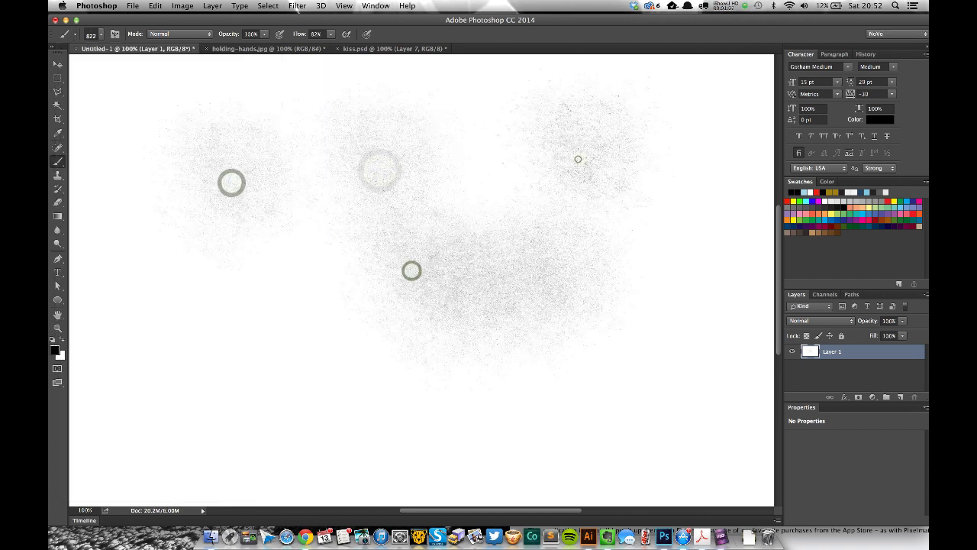
{"action": "left_click", "coordinate": [677, 163]}
{"action": "left_click", "coordinate": [665, 346]}
{"action": "left_click", "coordinate": [643, 461]}
{"action": "left_click", "coordinate": [572, 464]}
{"action": "left_click", "coordinate": [504, 456]}
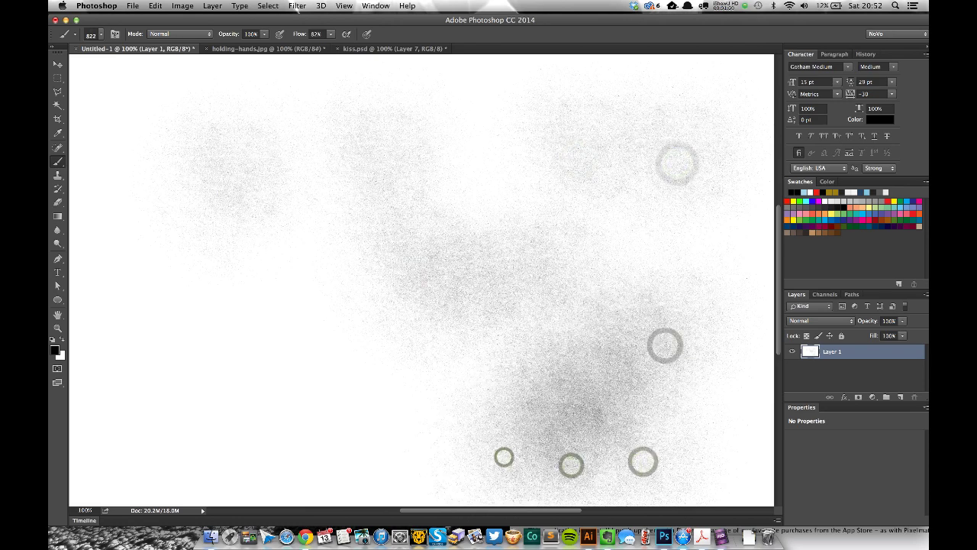
{"action": "left_click", "coordinate": [375, 463]}
{"action": "left_click", "coordinate": [199, 453]}
{"action": "left_click", "coordinate": [458, 370]}
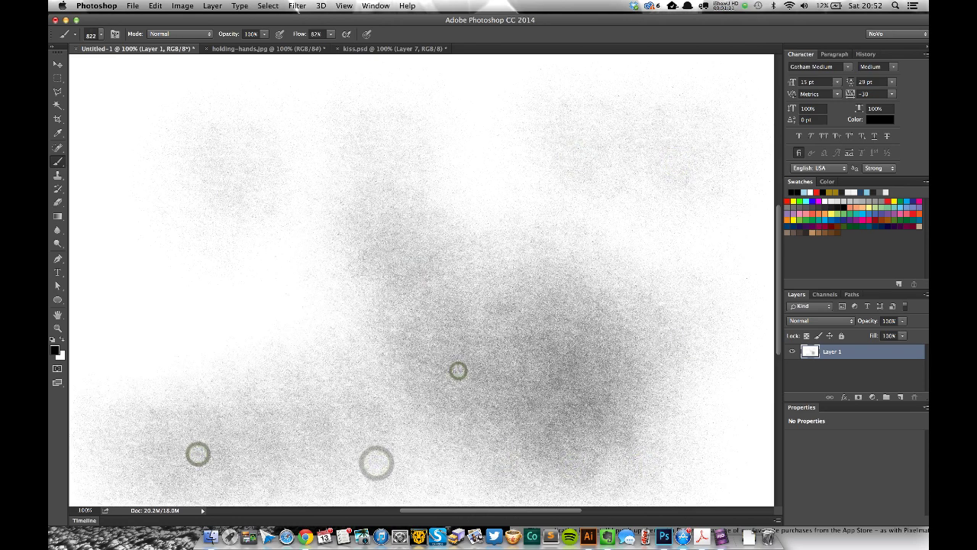
{"action": "left_click", "coordinate": [371, 280]}
{"action": "left_click", "coordinate": [484, 418]}
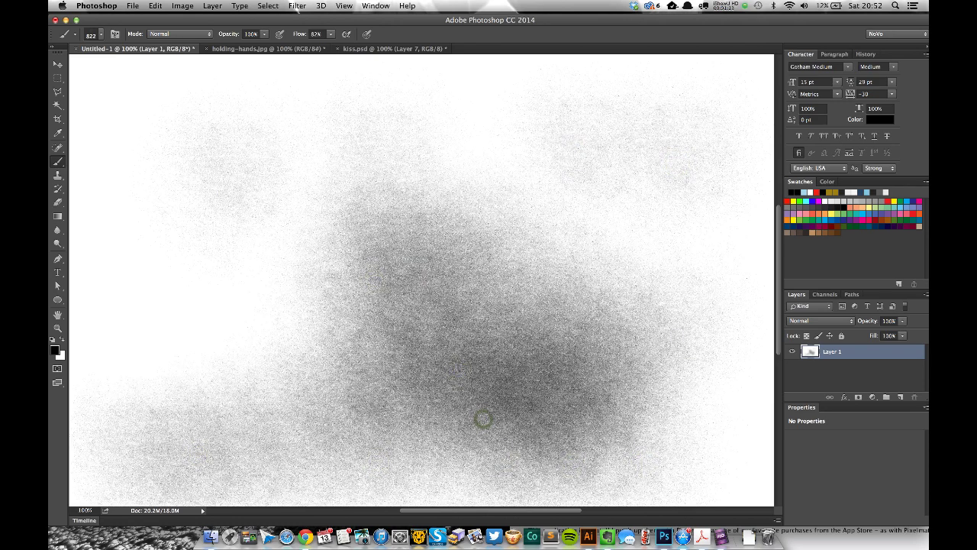
{"action": "left_click", "coordinate": [406, 160]}
{"action": "left_click", "coordinate": [353, 158]}
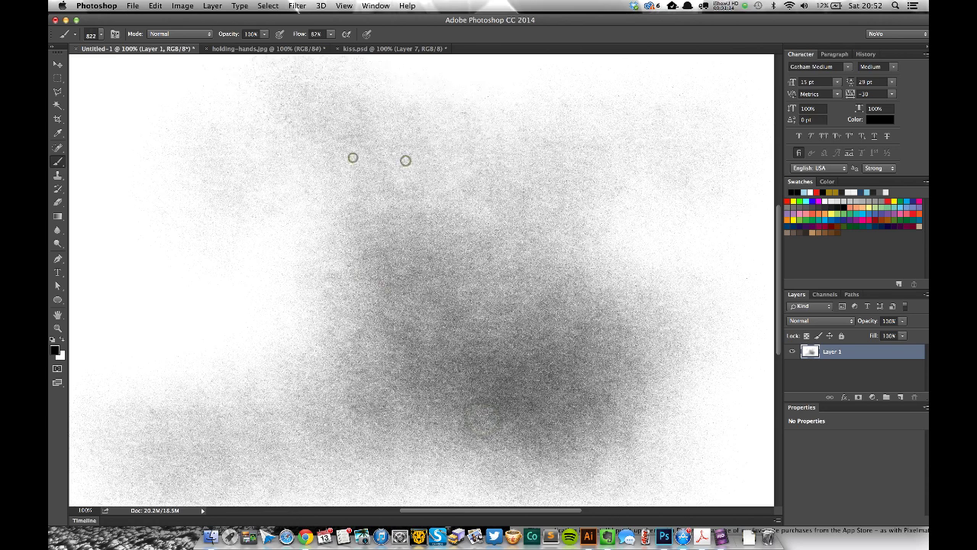
{"action": "left_click", "coordinate": [265, 334]}
{"action": "left_click", "coordinate": [384, 242]}
{"action": "left_click", "coordinate": [401, 221]}
{"action": "left_click", "coordinate": [648, 307]}
{"action": "left_click", "coordinate": [565, 297]}
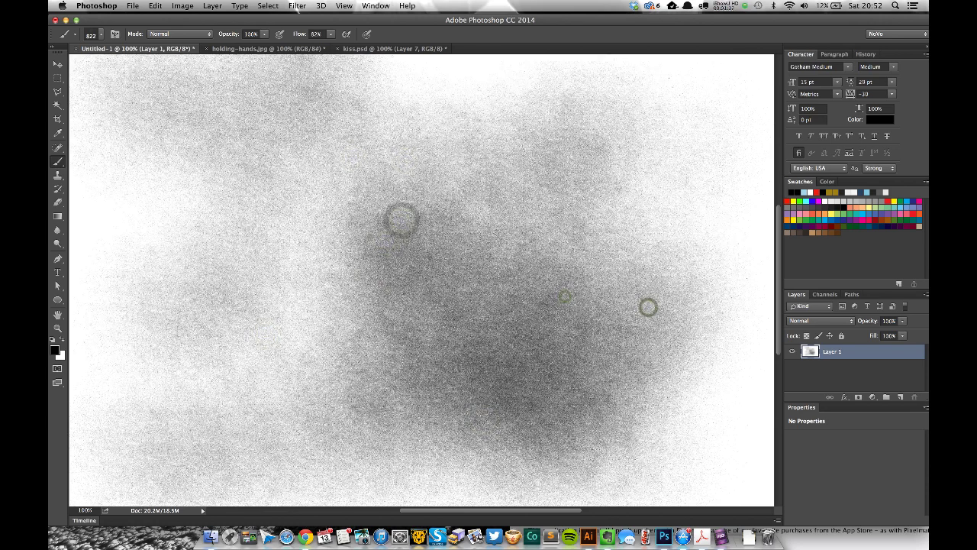
Step: Add more grain over the canvas with the FX - Add noise 2 preset, and clear the layer back to white
{"action": "left_click", "coordinate": [75, 35]}
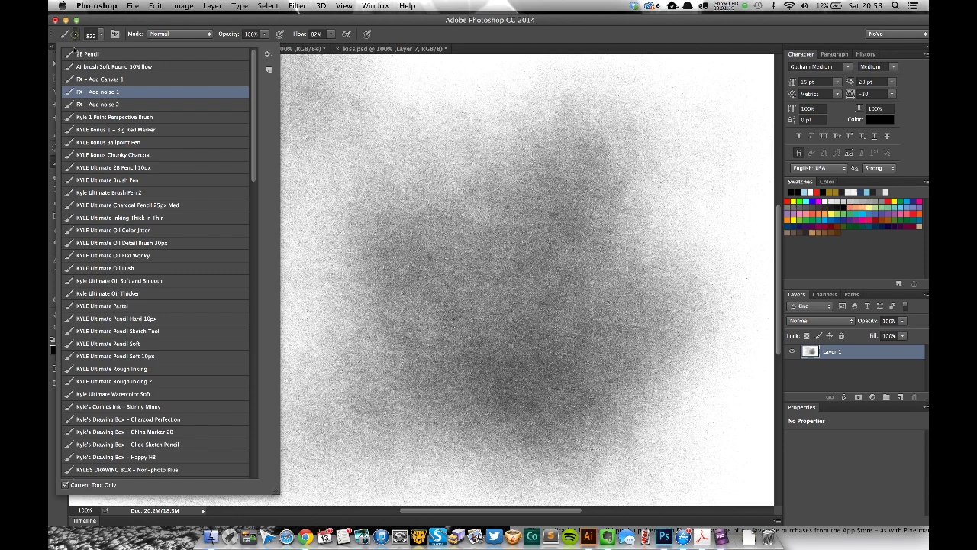
{"action": "double_click", "coordinate": [95, 104]}
{"action": "left_click", "coordinate": [529, 246]}
{"action": "left_click", "coordinate": [467, 197]}
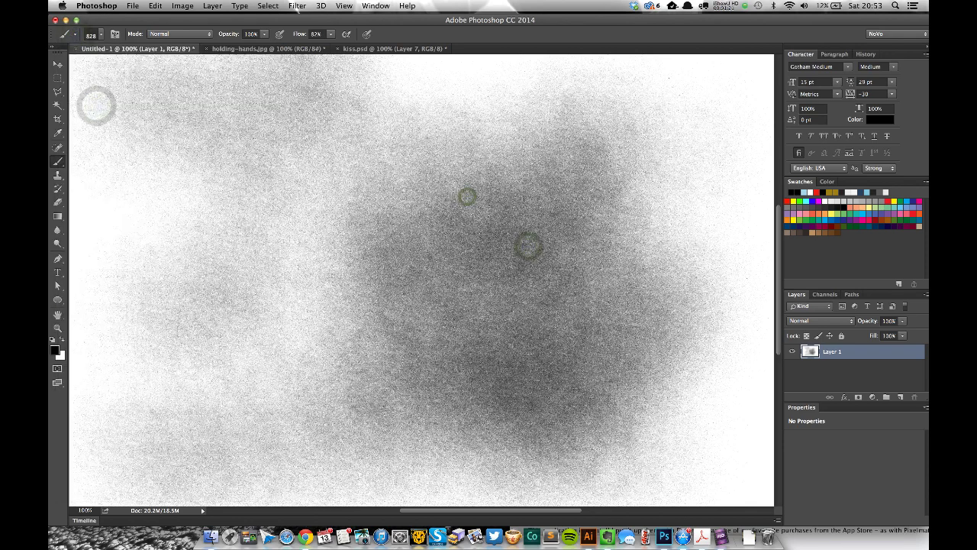
{"action": "left_click", "coordinate": [327, 261]}
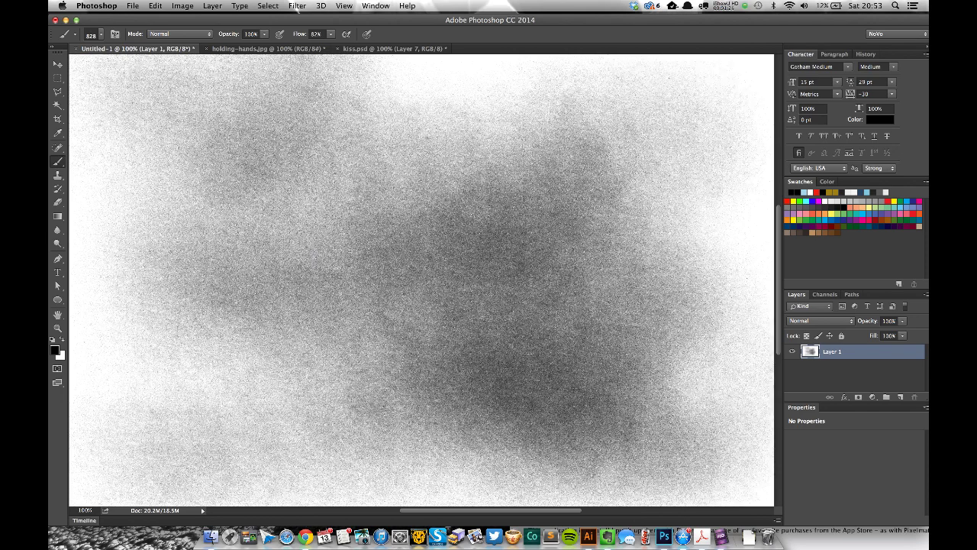
{"action": "key", "text": "super+BackSpace"}
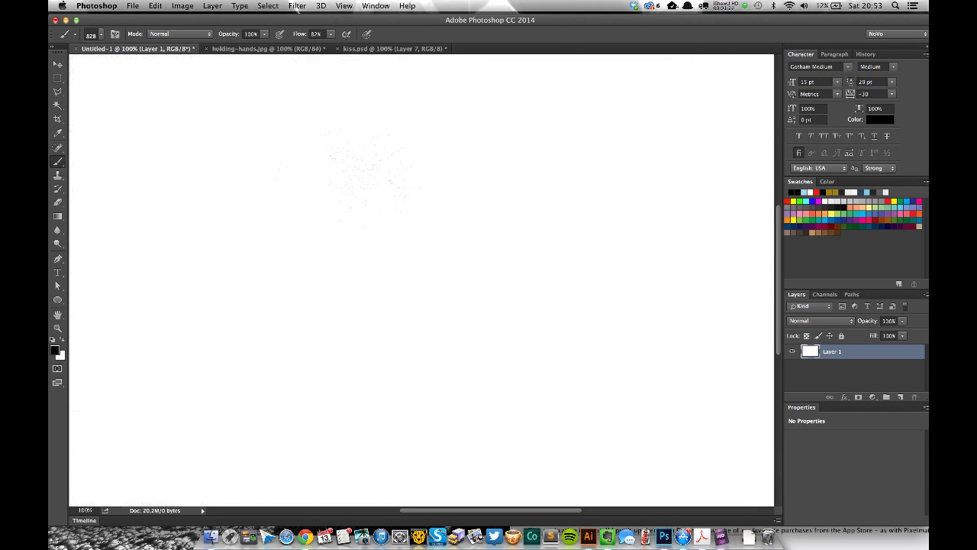
Step: Brush woven texture over the canvas with the FX - Add Canvas 1 preset, and undo the texture strokes
{"action": "left_click", "coordinate": [68, 35]}
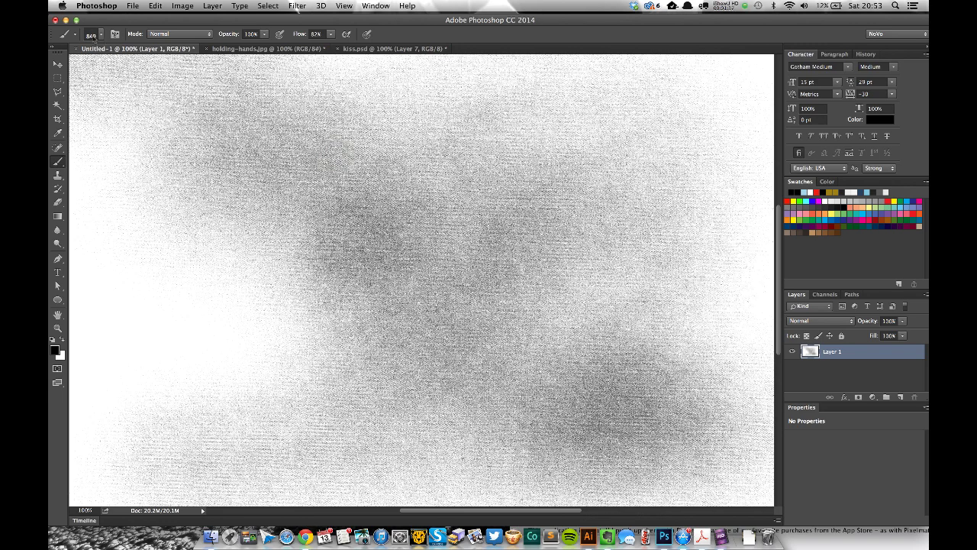
{"action": "left_click", "coordinate": [72, 36]}
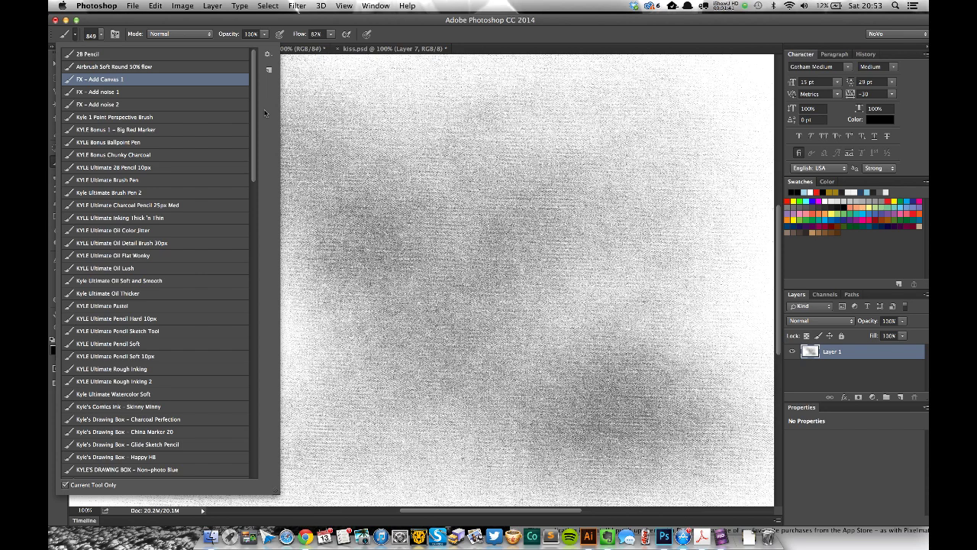
{"action": "left_click", "coordinate": [524, 226]}
{"action": "key", "text": "alt+super+z"}
{"action": "key", "text": "alt+super+z"}
{"action": "key", "text": "alt+super+z"}
{"action": "key", "text": "alt+super+z"}
{"action": "key", "text": "alt+super+z"}
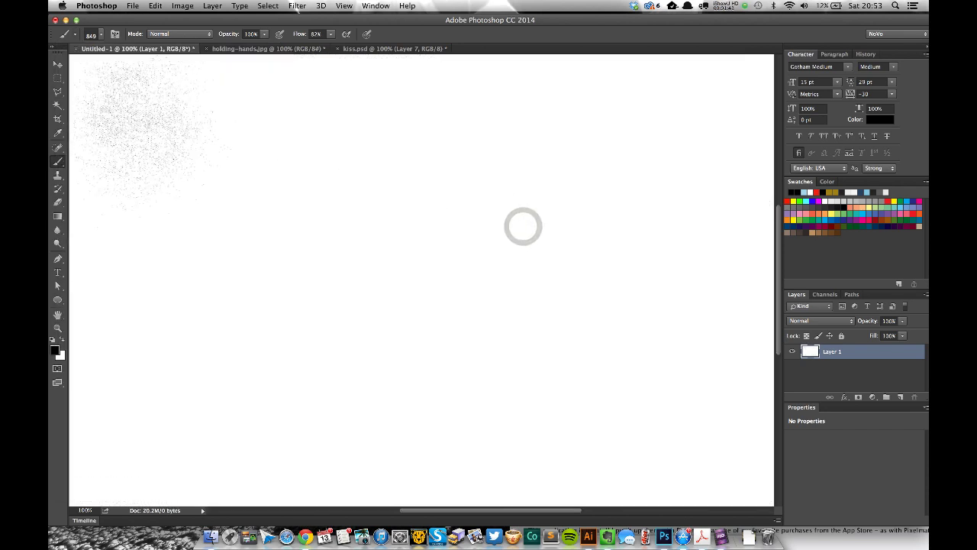
Step: Paint loose black strokes across the canvas with the Kyle Ultimate Oil Thicker preset, and clear the layer
{"action": "left_click", "coordinate": [71, 35]}
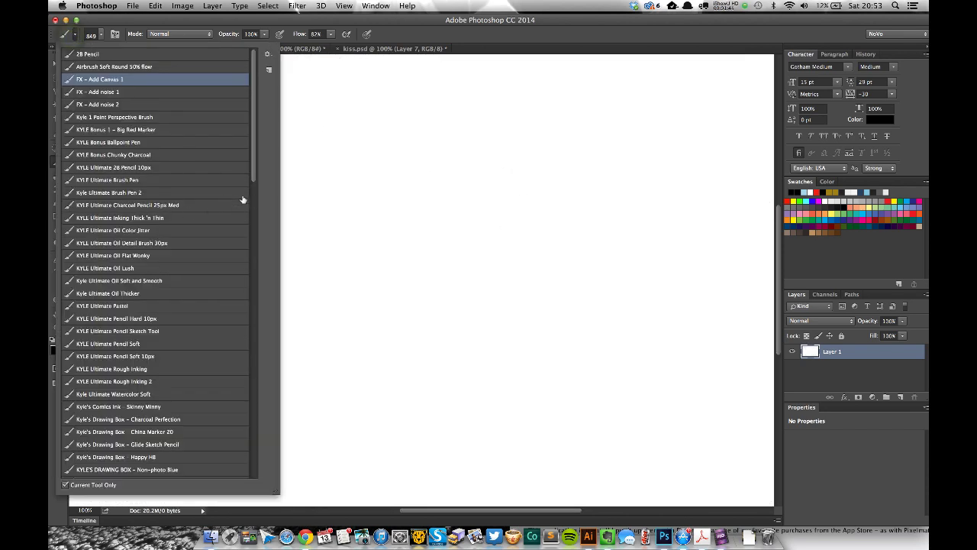
{"action": "left_click", "coordinate": [158, 296]}
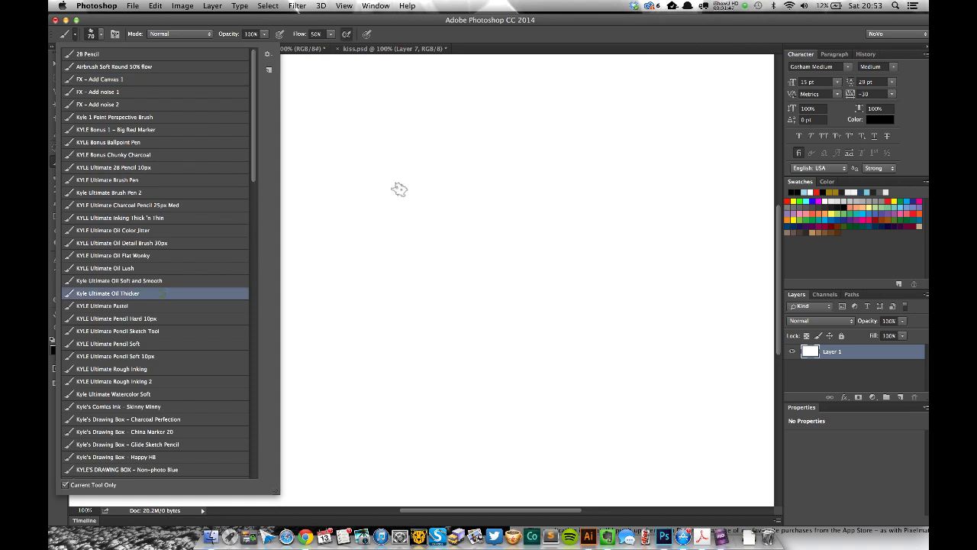
{"action": "left_click", "coordinate": [433, 236]}
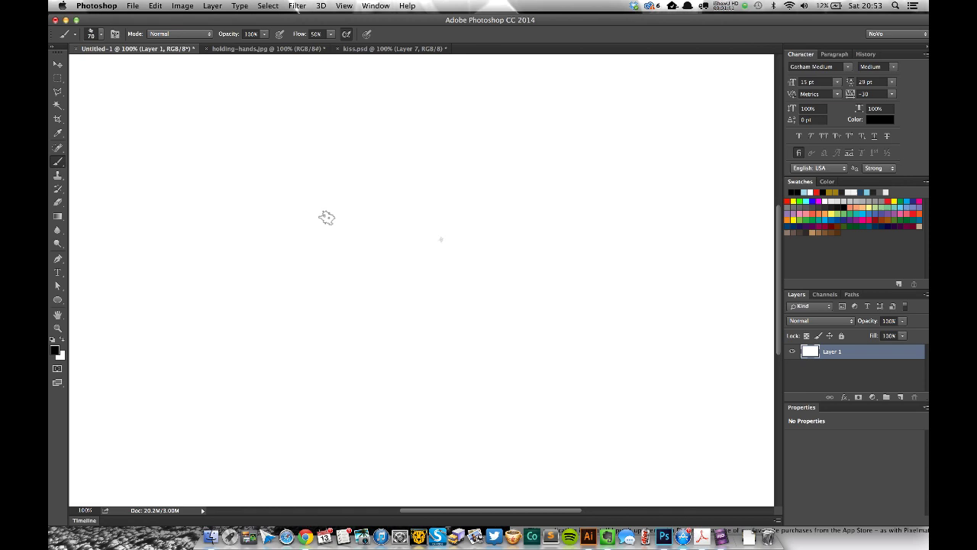
{"action": "mouse_move", "coordinate": [327, 217]}
{"action": "left_mouse_down"}
{"action": "mouse_move", "coordinate": [361, 230]}
{"action": "mouse_move", "coordinate": [261, 254]}
{"action": "mouse_move", "coordinate": [303, 239]}
{"action": "mouse_move", "coordinate": [291, 262]}
{"action": "mouse_move", "coordinate": [414, 244]}
{"action": "mouse_move", "coordinate": [355, 304]}
{"action": "mouse_move", "coordinate": [353, 322]}
{"action": "mouse_move", "coordinate": [462, 258]}
{"action": "mouse_move", "coordinate": [283, 329]}
{"action": "mouse_move", "coordinate": [583, 179]}
{"action": "mouse_move", "coordinate": [561, 166]}
{"action": "mouse_move", "coordinate": [553, 135]}
{"action": "mouse_move", "coordinate": [476, 124]}
{"action": "mouse_move", "coordinate": [208, 171]}
{"action": "left_mouse_up"}
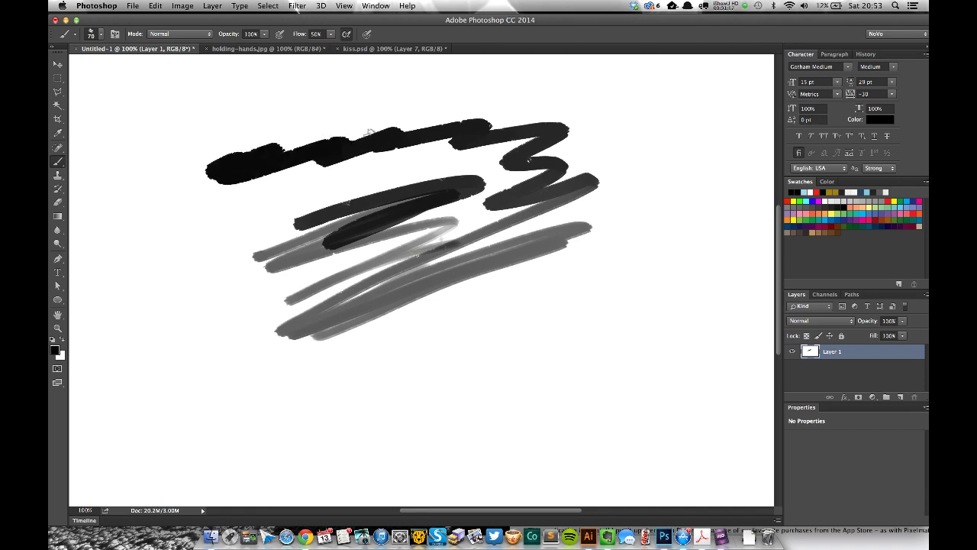
{"action": "left_click_drag", "start_coordinate": [369, 131], "coordinate": [488, 121]}
{"action": "mouse_move", "coordinate": [153, 276]}
{"action": "left_mouse_down"}
{"action": "mouse_move", "coordinate": [229, 225]}
{"action": "mouse_move", "coordinate": [244, 371]}
{"action": "mouse_move", "coordinate": [360, 381]}
{"action": "mouse_move", "coordinate": [580, 314]}
{"action": "mouse_move", "coordinate": [605, 290]}
{"action": "left_mouse_up"}
{"action": "mouse_move", "coordinate": [658, 233]}
{"action": "left_mouse_down"}
{"action": "mouse_move", "coordinate": [674, 161]}
{"action": "mouse_move", "coordinate": [646, 124]}
{"action": "mouse_move", "coordinate": [572, 196]}
{"action": "mouse_move", "coordinate": [539, 172]}
{"action": "mouse_move", "coordinate": [581, 134]}
{"action": "mouse_move", "coordinate": [497, 107]}
{"action": "mouse_move", "coordinate": [257, 214]}
{"action": "mouse_move", "coordinate": [229, 206]}
{"action": "left_mouse_up"}
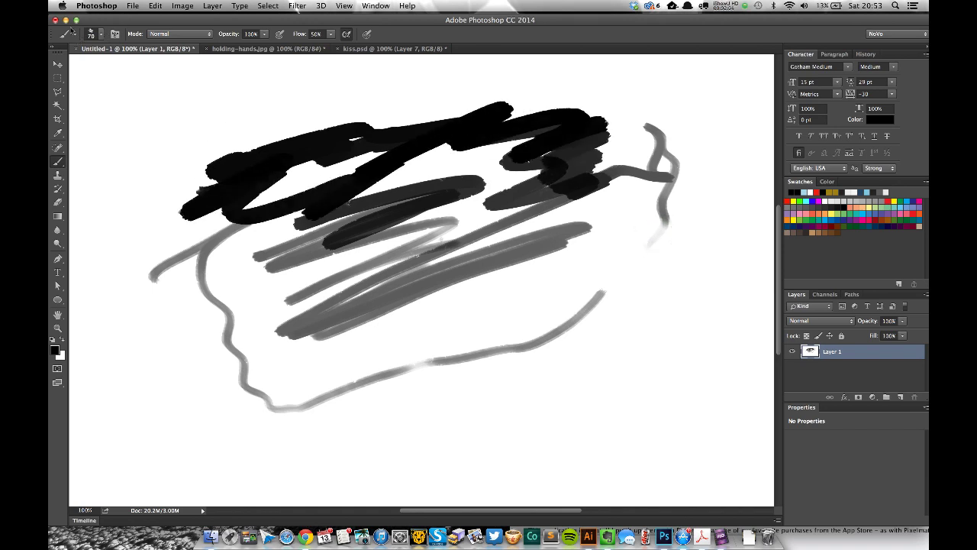
{"action": "key", "text": "super+a"}
{"action": "key", "text": "Delete"}
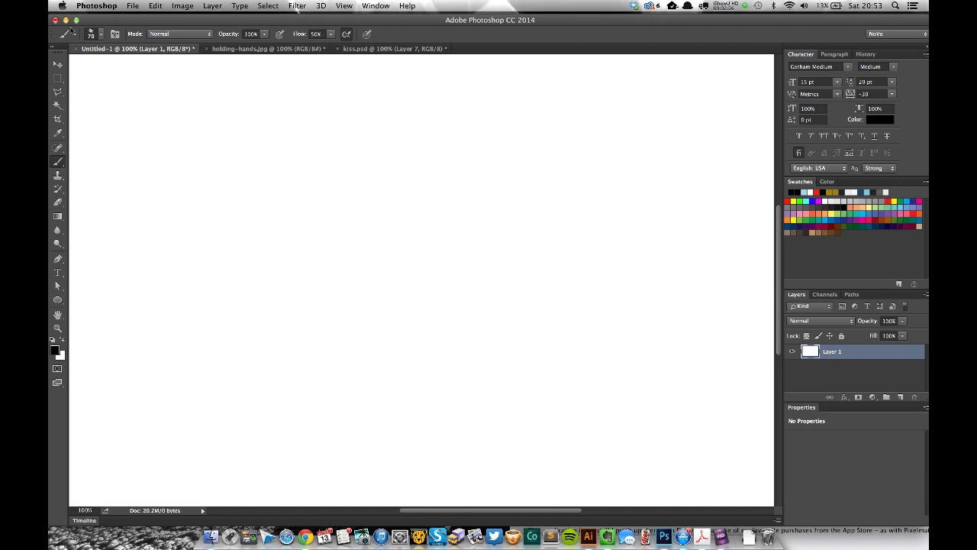
Step: Paint overlapping black strokes with the KYLE Ultimate Oil Color Jitter preset, and clear the layer back to white
{"action": "left_click", "coordinate": [76, 35]}
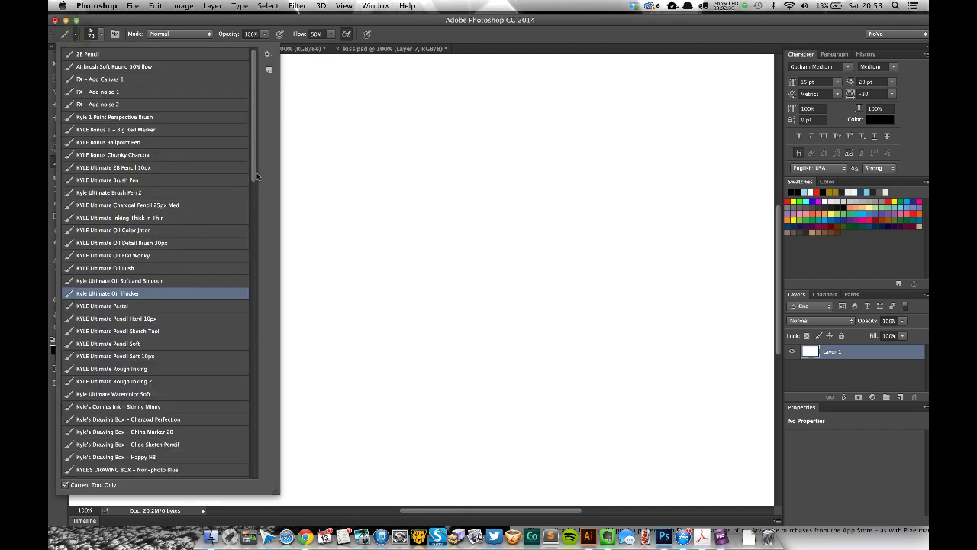
{"action": "left_click", "coordinate": [169, 231]}
{"action": "left_click", "coordinate": [385, 228]}
{"action": "left_click_drag", "start_coordinate": [299, 264], "coordinate": [521, 175]}
{"action": "mouse_move", "coordinate": [226, 297]}
{"action": "left_mouse_down"}
{"action": "mouse_move", "coordinate": [411, 227]}
{"action": "mouse_move", "coordinate": [363, 289]}
{"action": "mouse_move", "coordinate": [353, 273]}
{"action": "mouse_move", "coordinate": [416, 240]}
{"action": "mouse_move", "coordinate": [328, 256]}
{"action": "mouse_move", "coordinate": [321, 231]}
{"action": "mouse_move", "coordinate": [428, 187]}
{"action": "mouse_move", "coordinate": [372, 194]}
{"action": "mouse_move", "coordinate": [305, 229]}
{"action": "mouse_move", "coordinate": [428, 175]}
{"action": "mouse_move", "coordinate": [466, 179]}
{"action": "mouse_move", "coordinate": [399, 165]}
{"action": "mouse_move", "coordinate": [236, 255]}
{"action": "mouse_move", "coordinate": [401, 279]}
{"action": "mouse_move", "coordinate": [417, 233]}
{"action": "mouse_move", "coordinate": [336, 248]}
{"action": "mouse_move", "coordinate": [313, 198]}
{"action": "mouse_move", "coordinate": [443, 174]}
{"action": "mouse_move", "coordinate": [469, 216]}
{"action": "mouse_move", "coordinate": [186, 351]}
{"action": "mouse_move", "coordinate": [465, 354]}
{"action": "mouse_move", "coordinate": [585, 273]}
{"action": "left_mouse_up"}
{"action": "mouse_move", "coordinate": [247, 190]}
{"action": "left_mouse_down"}
{"action": "mouse_move", "coordinate": [340, 137]}
{"action": "mouse_move", "coordinate": [237, 200]}
{"action": "left_mouse_up"}
{"action": "mouse_move", "coordinate": [148, 245]}
{"action": "left_mouse_down"}
{"action": "mouse_move", "coordinate": [517, 111]}
{"action": "mouse_move", "coordinate": [504, 139]}
{"action": "left_mouse_up"}
{"action": "mouse_move", "coordinate": [441, 218]}
{"action": "left_mouse_down"}
{"action": "mouse_move", "coordinate": [475, 315]}
{"action": "mouse_move", "coordinate": [492, 333]}
{"action": "mouse_move", "coordinate": [384, 338]}
{"action": "mouse_move", "coordinate": [404, 353]}
{"action": "mouse_move", "coordinate": [348, 397]}
{"action": "mouse_move", "coordinate": [343, 336]}
{"action": "left_mouse_up"}
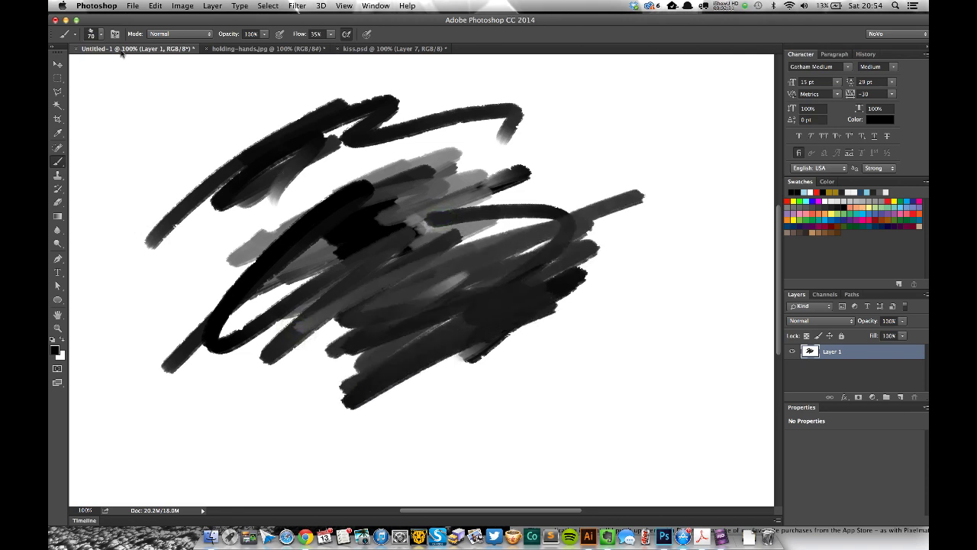
{"action": "key", "text": "super+BackSpace"}
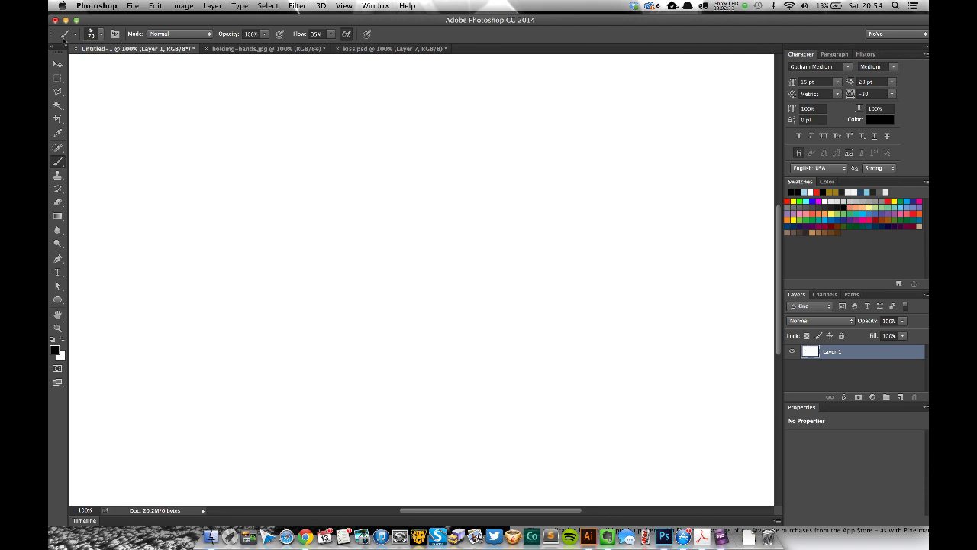
Step: Paint overlapping black diagonal strokes with the Kyle's Inkbox - Bone Dry Brush preset, and clear the layer back to white
{"action": "left_click", "coordinate": [66, 35]}
{"action": "scroll", "coordinate": [153, 275], "scroll_direction": "down", "scroll_amount": 3}
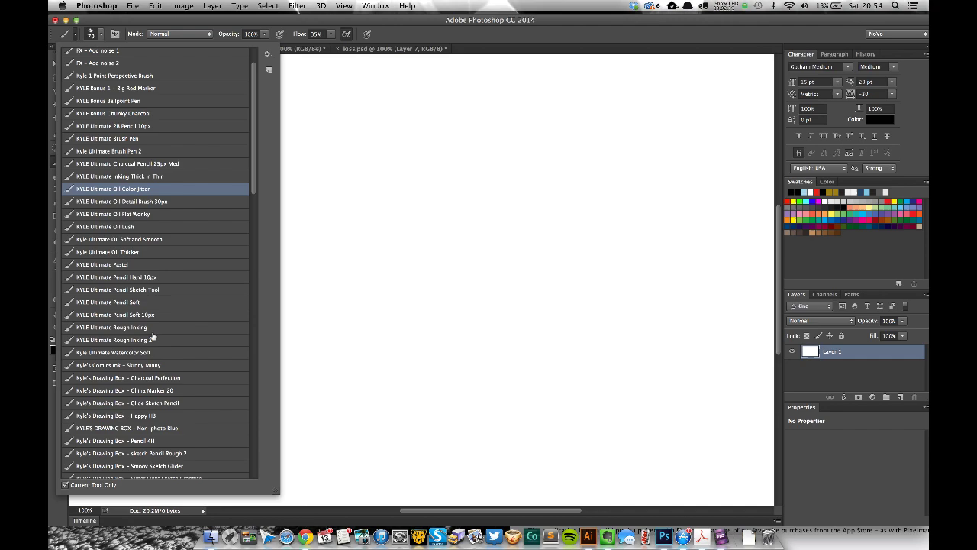
{"action": "left_click_drag", "start_coordinate": [257, 147], "coordinate": [235, 254]}
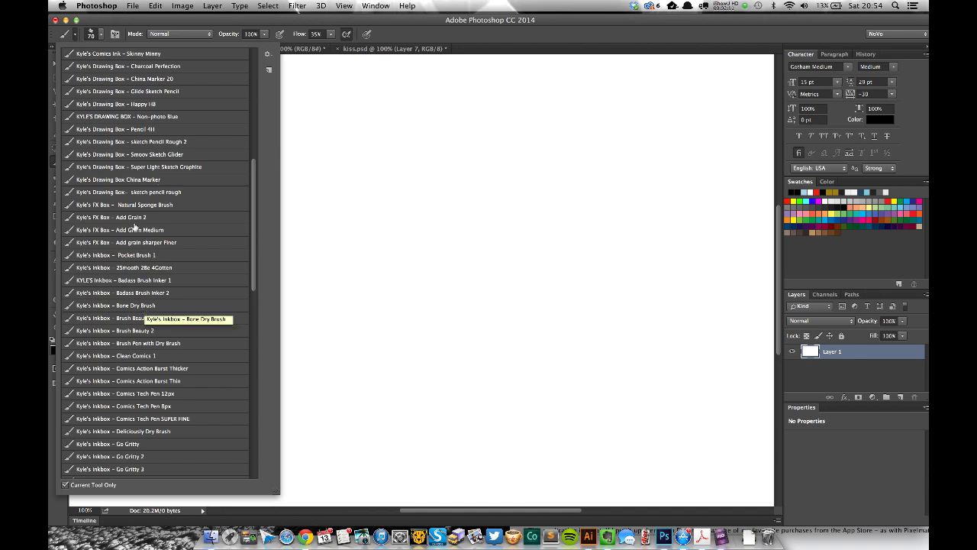
{"action": "scroll", "coordinate": [254, 284], "scroll_direction": "down", "scroll_amount": 4}
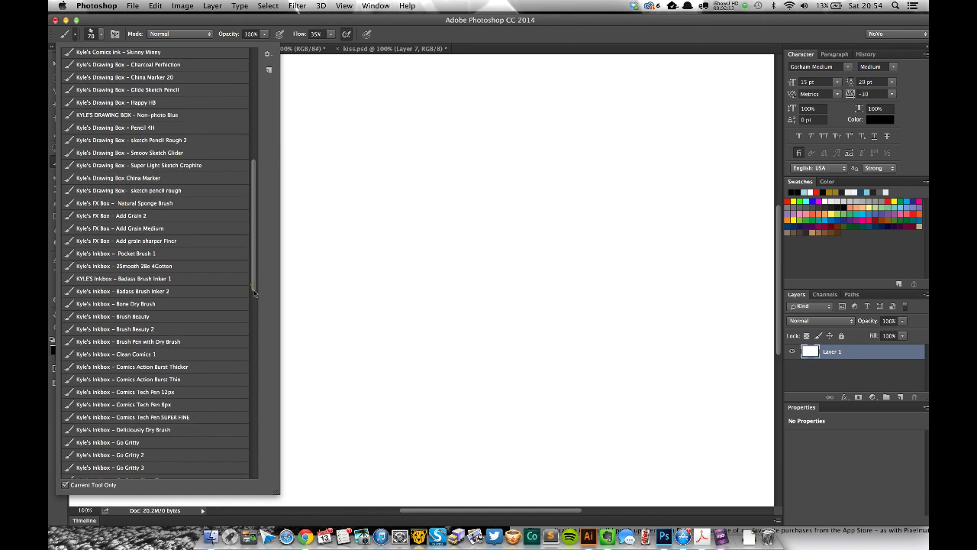
{"action": "left_click", "coordinate": [168, 259]}
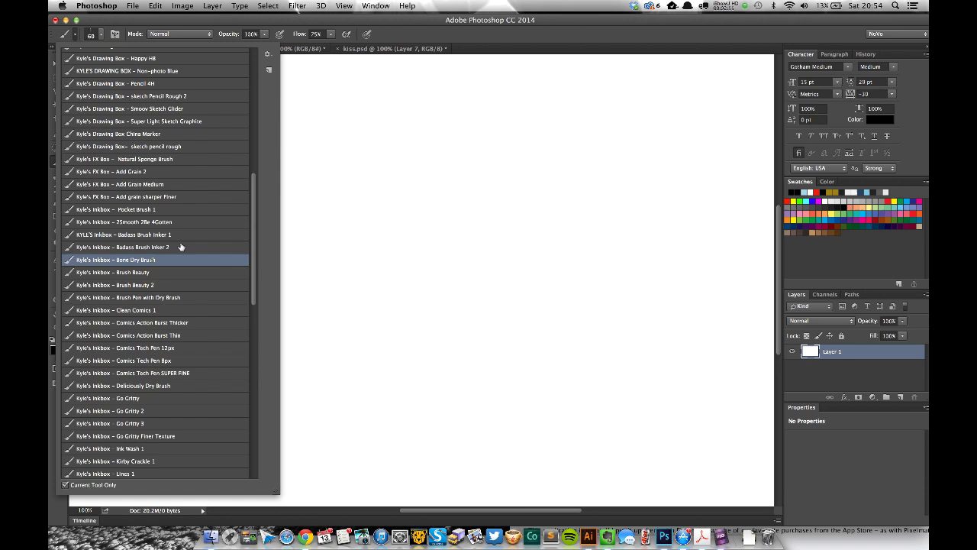
{"action": "left_click", "coordinate": [365, 262]}
{"action": "mouse_move", "coordinate": [165, 330]}
{"action": "left_mouse_down"}
{"action": "mouse_move", "coordinate": [387, 218]}
{"action": "mouse_move", "coordinate": [449, 211]}
{"action": "left_mouse_up"}
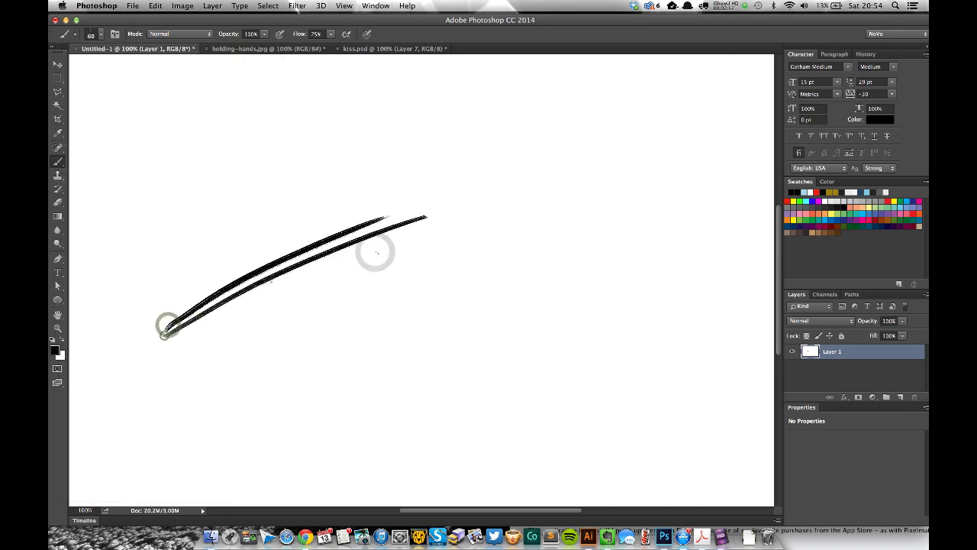
{"action": "left_click_drag", "start_coordinate": [253, 283], "coordinate": [423, 208]}
{"action": "left_click_drag", "start_coordinate": [194, 295], "coordinate": [530, 177]}
{"action": "left_click_drag", "start_coordinate": [236, 261], "coordinate": [466, 186]}
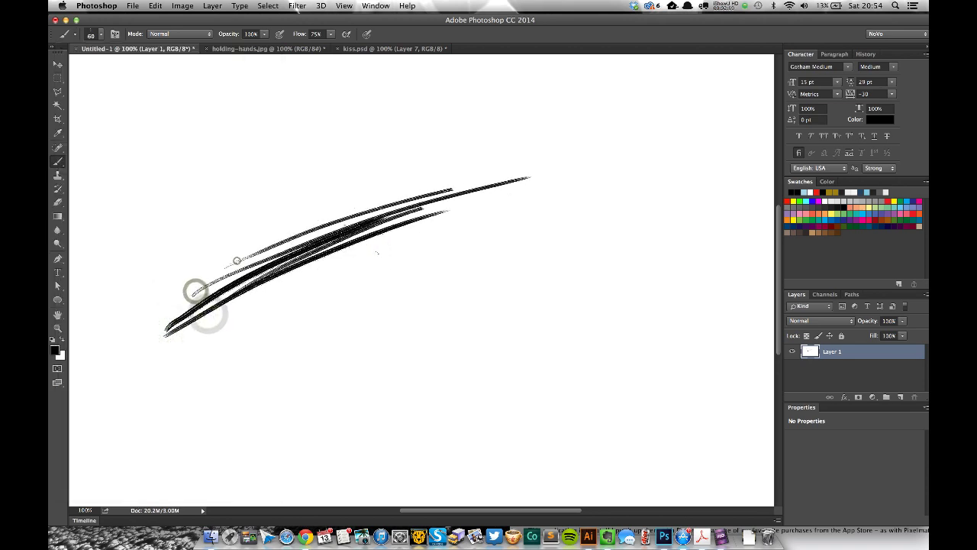
{"action": "mouse_move", "coordinate": [227, 284]}
{"action": "left_mouse_down"}
{"action": "mouse_move", "coordinate": [405, 200]}
{"action": "mouse_move", "coordinate": [347, 170]}
{"action": "mouse_move", "coordinate": [378, 156]}
{"action": "left_mouse_up"}
{"action": "mouse_move", "coordinate": [410, 185]}
{"action": "left_mouse_down"}
{"action": "mouse_move", "coordinate": [444, 184]}
{"action": "mouse_move", "coordinate": [491, 160]}
{"action": "mouse_move", "coordinate": [559, 168]}
{"action": "mouse_move", "coordinate": [342, 273]}
{"action": "mouse_move", "coordinate": [299, 311]}
{"action": "left_mouse_up"}
{"action": "left_click_drag", "start_coordinate": [516, 219], "coordinate": [178, 377]}
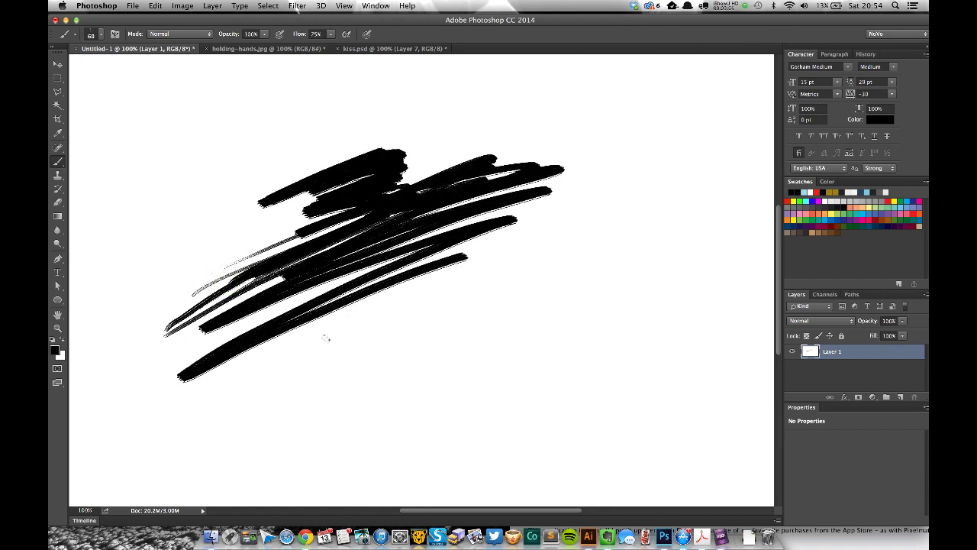
{"action": "left_click_drag", "start_coordinate": [549, 239], "coordinate": [404, 333]}
{"action": "left_click_drag", "start_coordinate": [376, 296], "coordinate": [391, 286]}
{"action": "mouse_move", "coordinate": [389, 287]}
{"action": "left_mouse_down"}
{"action": "mouse_move", "coordinate": [290, 312]}
{"action": "mouse_move", "coordinate": [297, 136]}
{"action": "mouse_move", "coordinate": [225, 286]}
{"action": "left_mouse_up"}
{"action": "key", "text": "Delete"}
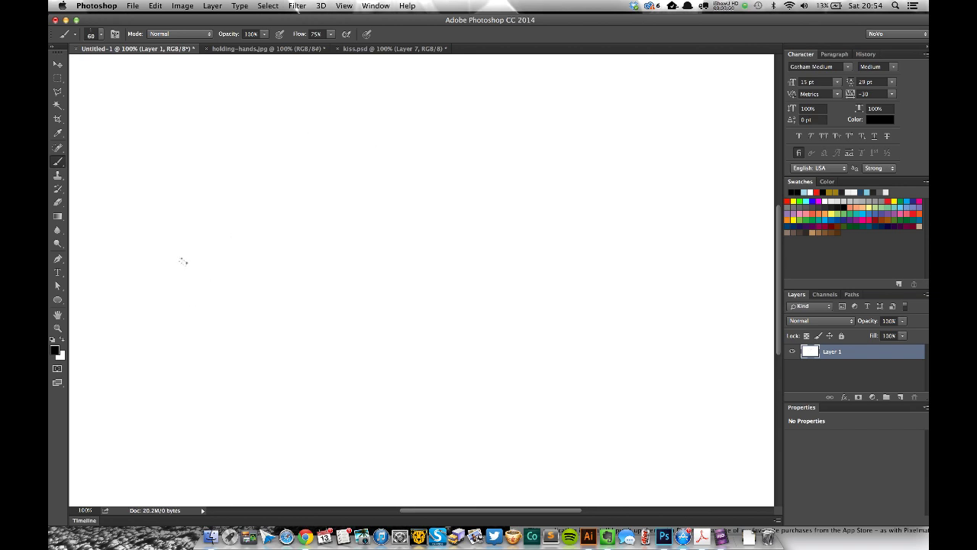
Step: Scribble thick and thin zigzag lines across the canvas with the Bone Dry Brush preset, and clear the layer
{"action": "mouse_move", "coordinate": [246, 245]}
{"action": "left_mouse_down"}
{"action": "mouse_move", "coordinate": [239, 260]}
{"action": "mouse_move", "coordinate": [278, 204]}
{"action": "left_mouse_up"}
{"action": "mouse_move", "coordinate": [183, 276]}
{"action": "left_mouse_down"}
{"action": "mouse_move", "coordinate": [312, 236]}
{"action": "mouse_move", "coordinate": [260, 258]}
{"action": "mouse_move", "coordinate": [360, 357]}
{"action": "left_mouse_up"}
{"action": "mouse_move", "coordinate": [354, 246]}
{"action": "left_mouse_down"}
{"action": "mouse_move", "coordinate": [454, 336]}
{"action": "mouse_move", "coordinate": [421, 131]}
{"action": "mouse_move", "coordinate": [524, 192]}
{"action": "mouse_move", "coordinate": [546, 261]}
{"action": "mouse_move", "coordinate": [616, 344]}
{"action": "mouse_move", "coordinate": [389, 392]}
{"action": "mouse_move", "coordinate": [310, 375]}
{"action": "mouse_move", "coordinate": [424, 246]}
{"action": "mouse_move", "coordinate": [317, 149]}
{"action": "left_mouse_up"}
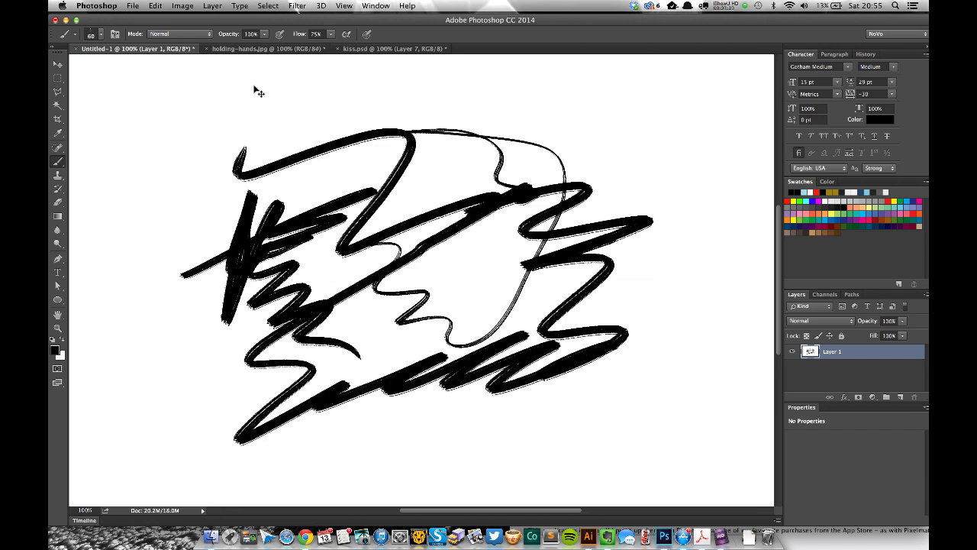
{"action": "key", "text": "super+BackSpace"}
Step: Paint broad rough strokes with the Kyle's Paint Box - Rough Dry Fun Big! preset, and clear the layer back to white
{"action": "left_click", "coordinate": [73, 35]}
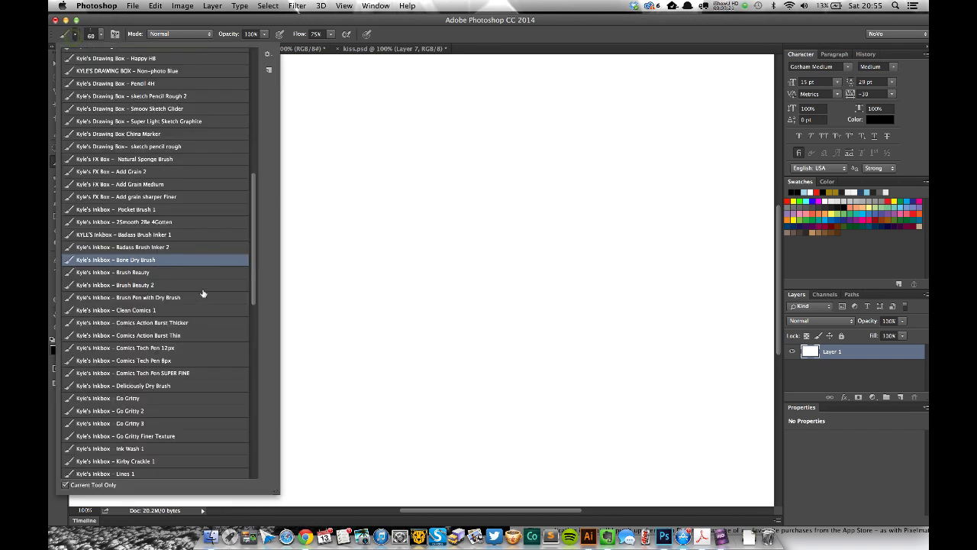
{"action": "left_click_drag", "start_coordinate": [256, 288], "coordinate": [249, 423]}
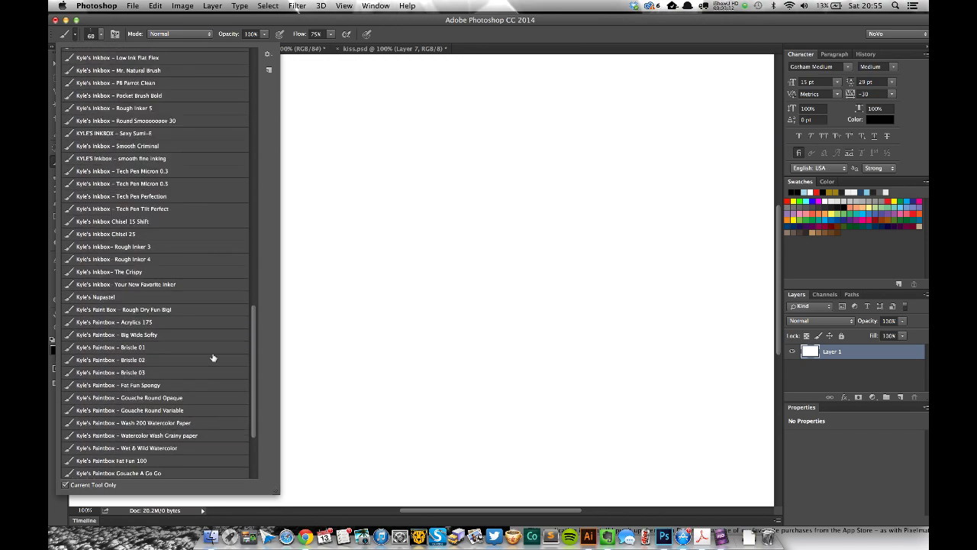
{"action": "left_click", "coordinate": [161, 311]}
{"action": "left_click", "coordinate": [370, 262]}
{"action": "mouse_move", "coordinate": [214, 306]}
{"action": "left_mouse_down"}
{"action": "mouse_move", "coordinate": [457, 190]}
{"action": "mouse_move", "coordinate": [358, 213]}
{"action": "mouse_move", "coordinate": [456, 187]}
{"action": "left_mouse_up"}
{"action": "left_click_drag", "start_coordinate": [218, 270], "coordinate": [417, 167]}
{"action": "left_click", "coordinate": [295, 203]}
{"action": "mouse_move", "coordinate": [253, 217]}
{"action": "left_mouse_down"}
{"action": "mouse_move", "coordinate": [376, 152]}
{"action": "mouse_move", "coordinate": [202, 217]}
{"action": "mouse_move", "coordinate": [295, 142]}
{"action": "mouse_move", "coordinate": [373, 118]}
{"action": "left_mouse_up"}
{"action": "mouse_move", "coordinate": [352, 157]}
{"action": "left_mouse_down"}
{"action": "mouse_move", "coordinate": [469, 122]}
{"action": "mouse_move", "coordinate": [238, 203]}
{"action": "mouse_move", "coordinate": [430, 147]}
{"action": "mouse_move", "coordinate": [475, 189]}
{"action": "mouse_move", "coordinate": [386, 246]}
{"action": "mouse_move", "coordinate": [430, 258]}
{"action": "mouse_move", "coordinate": [427, 280]}
{"action": "mouse_move", "coordinate": [314, 330]}
{"action": "mouse_move", "coordinate": [270, 373]}
{"action": "left_mouse_up"}
{"action": "key", "text": "super+BackSpace"}
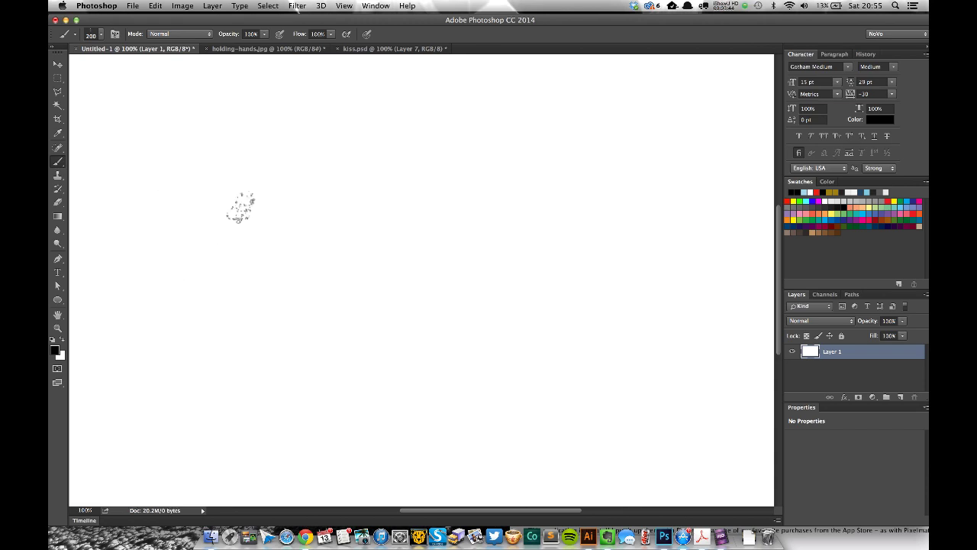
Step: Hand-letter "Hello!" with an underline in black using the Rough Dry Fun Big! preset, and clear the layer
{"action": "left_click_drag", "start_coordinate": [241, 194], "coordinate": [199, 393]}
{"action": "mouse_move", "coordinate": [172, 307]}
{"action": "left_mouse_down"}
{"action": "mouse_move", "coordinate": [314, 275]}
{"action": "mouse_move", "coordinate": [366, 248]}
{"action": "left_mouse_up"}
{"action": "left_click_drag", "start_coordinate": [355, 181], "coordinate": [314, 385]}
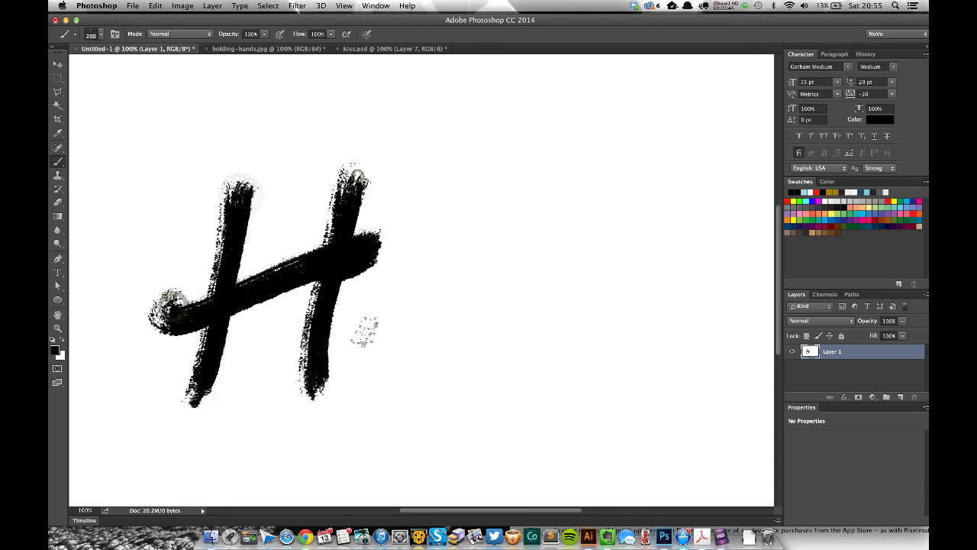
{"action": "mouse_move", "coordinate": [348, 340]}
{"action": "left_mouse_down"}
{"action": "mouse_move", "coordinate": [360, 371]}
{"action": "mouse_move", "coordinate": [439, 359]}
{"action": "left_mouse_up"}
{"action": "left_click_drag", "start_coordinate": [460, 172], "coordinate": [416, 370]}
{"action": "left_click_drag", "start_coordinate": [500, 152], "coordinate": [462, 355]}
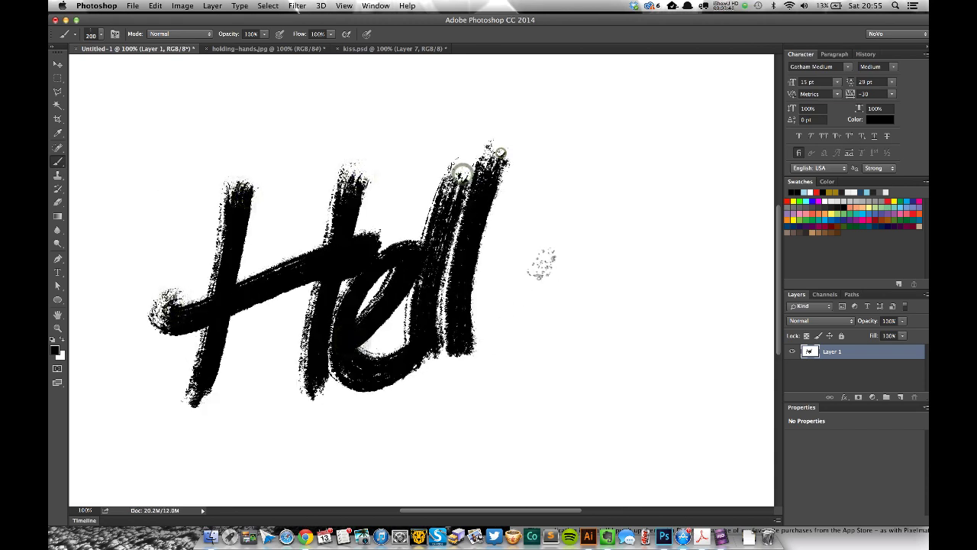
{"action": "mouse_move", "coordinate": [556, 246]}
{"action": "left_mouse_down"}
{"action": "mouse_move", "coordinate": [569, 347]}
{"action": "mouse_move", "coordinate": [498, 220]}
{"action": "left_mouse_up"}
{"action": "left_click_drag", "start_coordinate": [325, 441], "coordinate": [638, 374]}
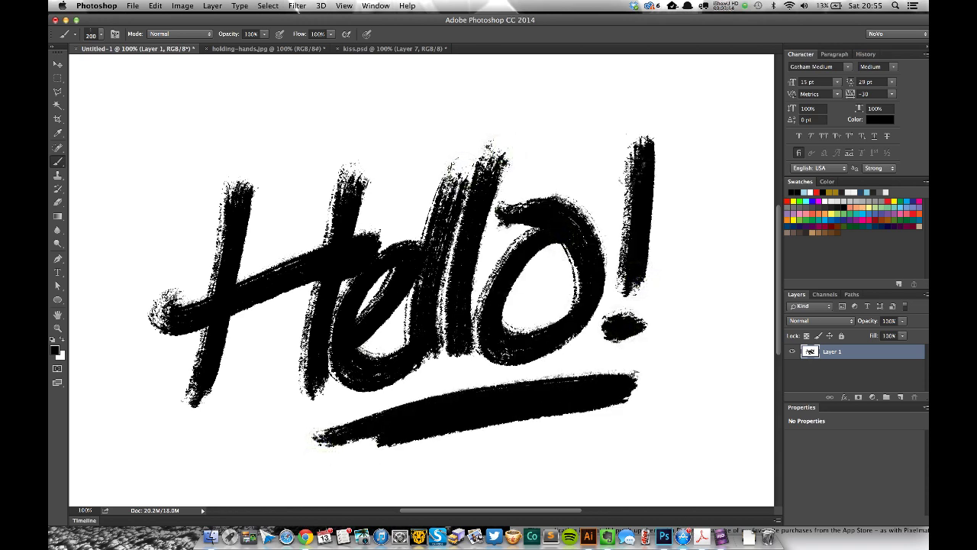
{"action": "key", "text": "super+BackSpace"}
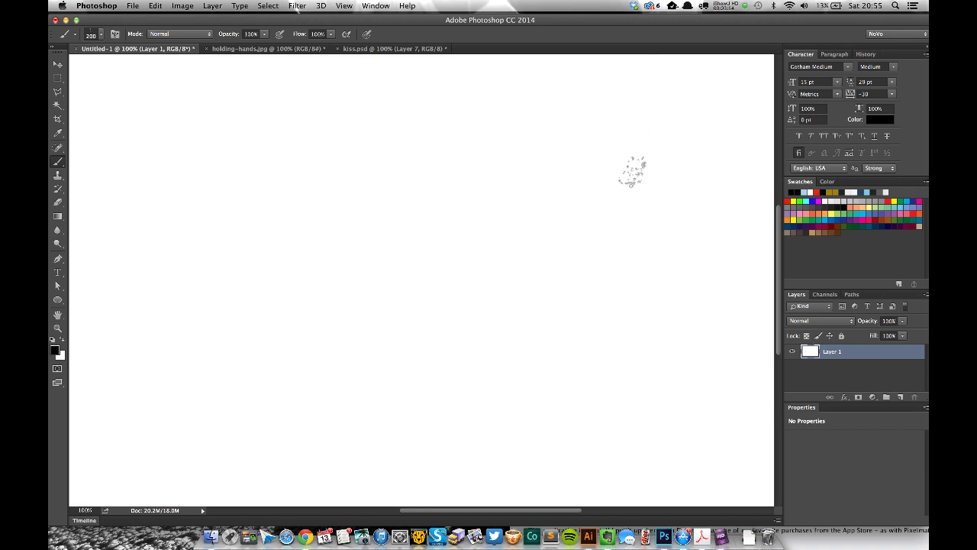
Step: Examine the inked clasped hands in holding-hands.jpg up close at 200%, and return to the Untitled-1 canvas
{"action": "left_click", "coordinate": [257, 49]}
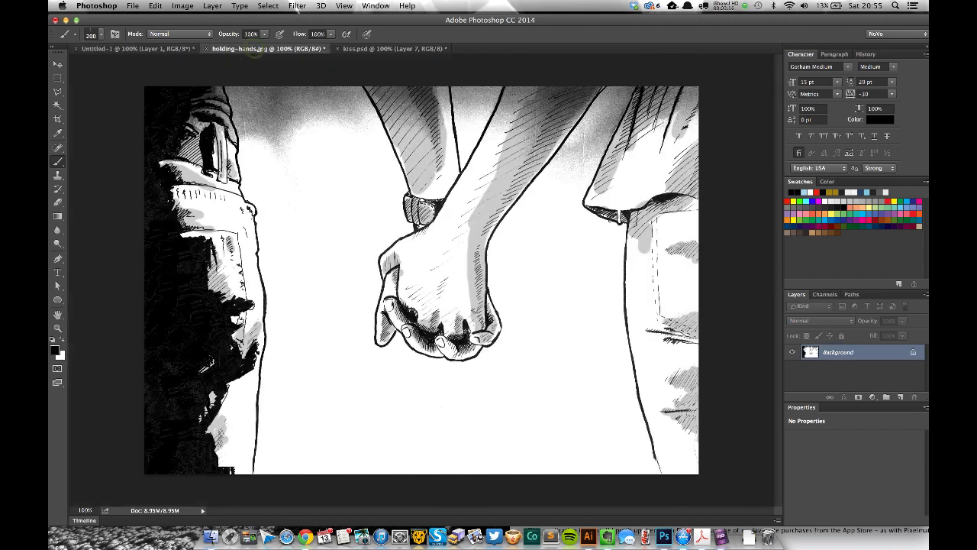
{"action": "key", "text": "super+equal"}
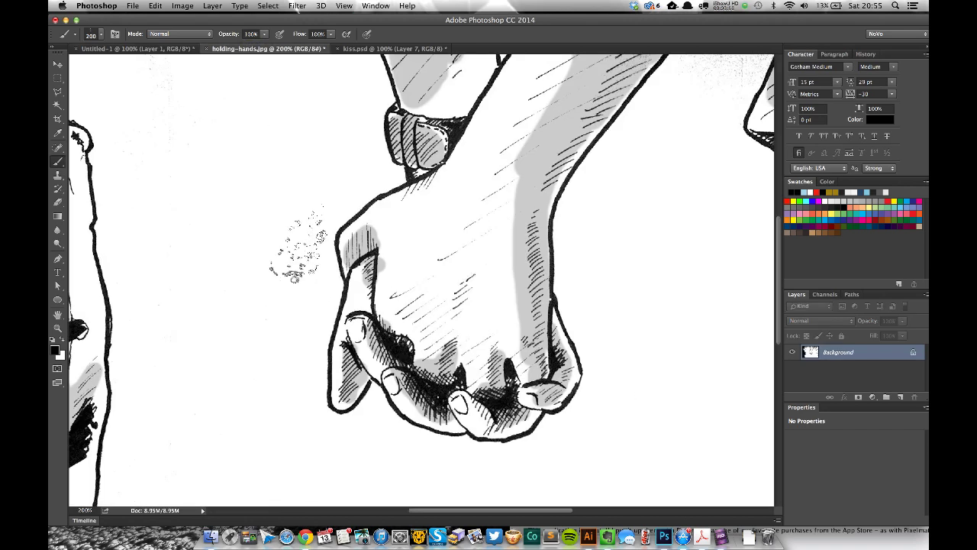
{"action": "key", "text": "super+minus"}
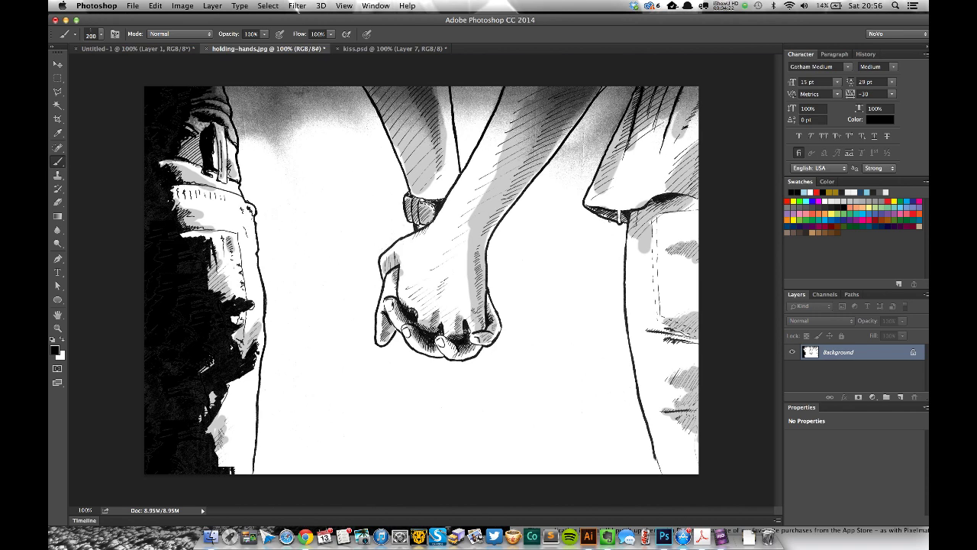
{"action": "left_click", "coordinate": [176, 49]}
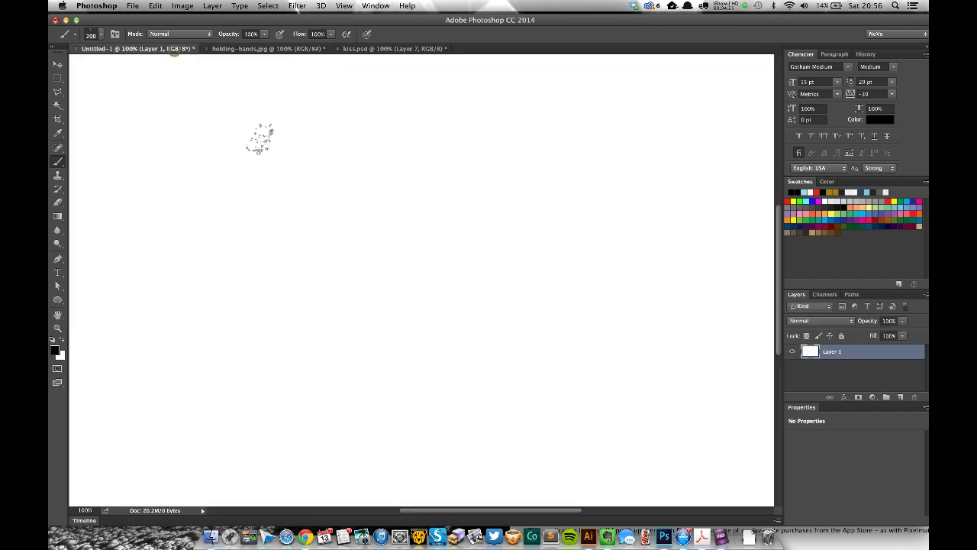
Step: Paint overlapping black strokes and scribbles with the Kyle's Paintbox Gouache A Go Go preset, and clear the canvas back to white
{"action": "left_click", "coordinate": [102, 34]}
{"action": "left_click", "coordinate": [102, 35]}
{"action": "left_click", "coordinate": [74, 34]}
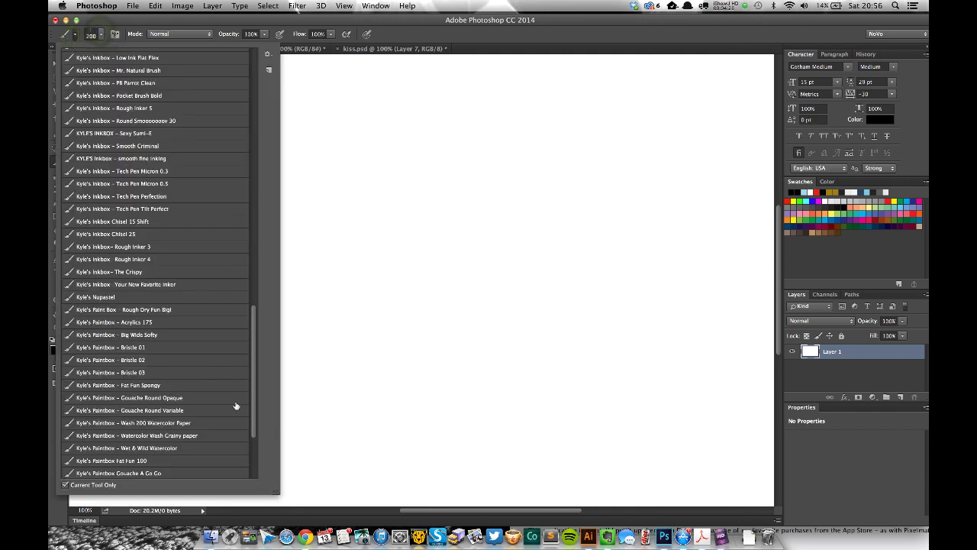
{"action": "scroll", "coordinate": [191, 382], "scroll_direction": "down", "scroll_amount": 5}
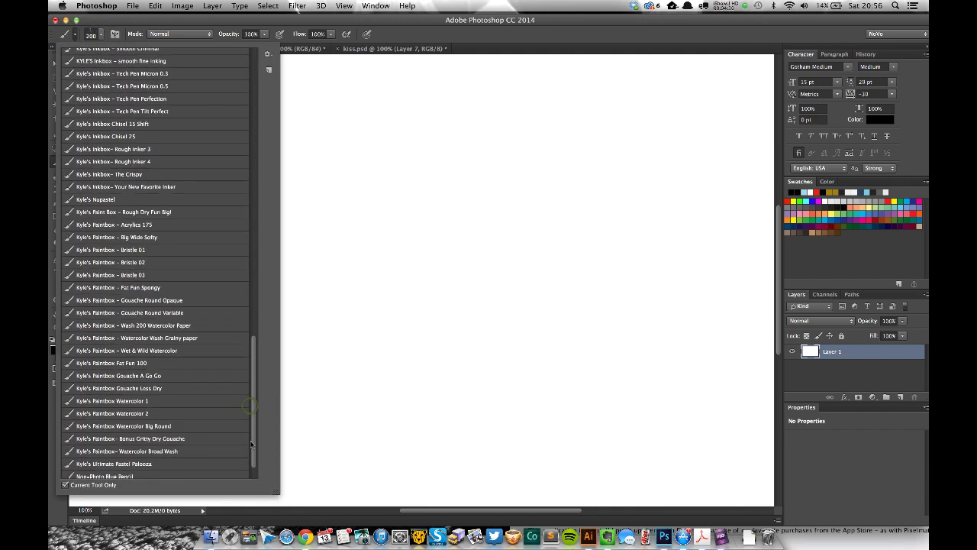
{"action": "left_click", "coordinate": [156, 372]}
{"action": "left_click", "coordinate": [157, 359]}
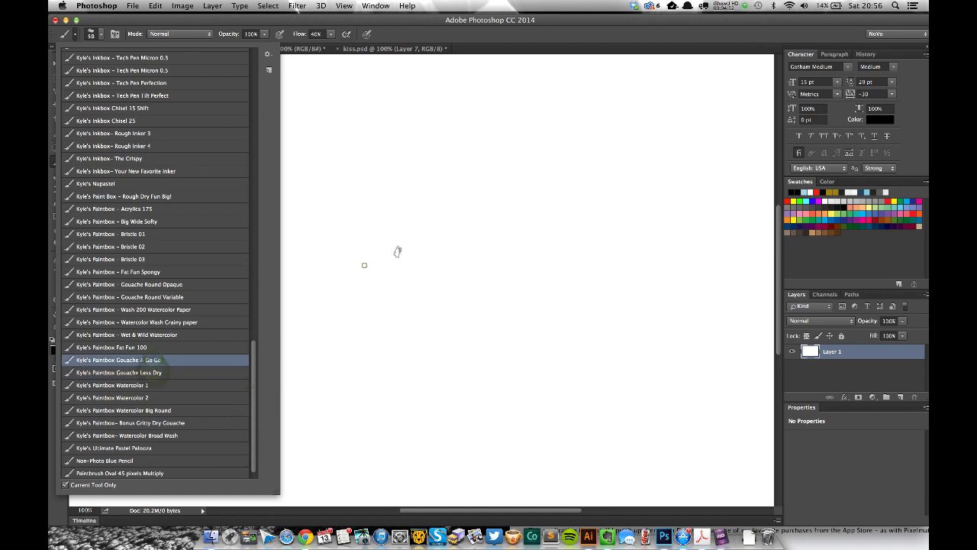
{"action": "left_click_drag", "start_coordinate": [364, 265], "coordinate": [308, 284]}
{"action": "left_click_drag", "start_coordinate": [294, 288], "coordinate": [442, 209]}
{"action": "mouse_move", "coordinate": [292, 273]}
{"action": "left_mouse_down"}
{"action": "mouse_move", "coordinate": [481, 183]}
{"action": "mouse_move", "coordinate": [288, 268]}
{"action": "mouse_move", "coordinate": [393, 214]}
{"action": "mouse_move", "coordinate": [411, 267]}
{"action": "mouse_move", "coordinate": [390, 295]}
{"action": "mouse_move", "coordinate": [326, 321]}
{"action": "mouse_move", "coordinate": [405, 268]}
{"action": "mouse_move", "coordinate": [340, 262]}
{"action": "mouse_move", "coordinate": [411, 224]}
{"action": "mouse_move", "coordinate": [330, 213]}
{"action": "left_mouse_up"}
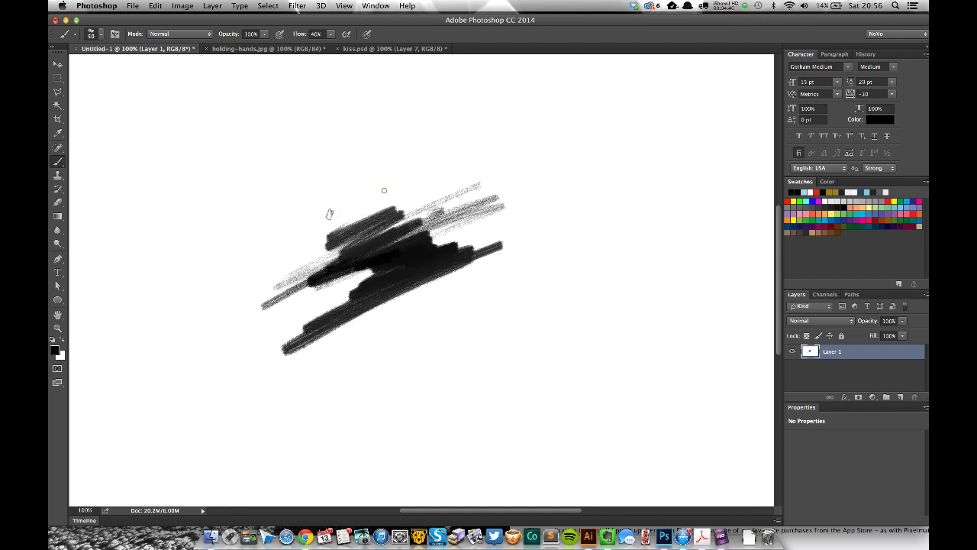
{"action": "mouse_move", "coordinate": [384, 190]}
{"action": "left_mouse_down"}
{"action": "mouse_move", "coordinate": [440, 158]}
{"action": "mouse_move", "coordinate": [244, 269]}
{"action": "mouse_move", "coordinate": [391, 155]}
{"action": "mouse_move", "coordinate": [365, 156]}
{"action": "mouse_move", "coordinate": [249, 221]}
{"action": "mouse_move", "coordinate": [269, 202]}
{"action": "mouse_move", "coordinate": [423, 147]}
{"action": "mouse_move", "coordinate": [512, 172]}
{"action": "mouse_move", "coordinate": [484, 198]}
{"action": "mouse_move", "coordinate": [487, 313]}
{"action": "mouse_move", "coordinate": [453, 352]}
{"action": "mouse_move", "coordinate": [555, 208]}
{"action": "mouse_move", "coordinate": [517, 143]}
{"action": "mouse_move", "coordinate": [513, 156]}
{"action": "mouse_move", "coordinate": [566, 138]}
{"action": "mouse_move", "coordinate": [584, 177]}
{"action": "mouse_move", "coordinate": [574, 205]}
{"action": "mouse_move", "coordinate": [605, 210]}
{"action": "mouse_move", "coordinate": [507, 297]}
{"action": "mouse_move", "coordinate": [572, 260]}
{"action": "mouse_move", "coordinate": [511, 325]}
{"action": "mouse_move", "coordinate": [494, 336]}
{"action": "mouse_move", "coordinate": [446, 339]}
{"action": "mouse_move", "coordinate": [450, 329]}
{"action": "mouse_move", "coordinate": [413, 351]}
{"action": "left_mouse_up"}
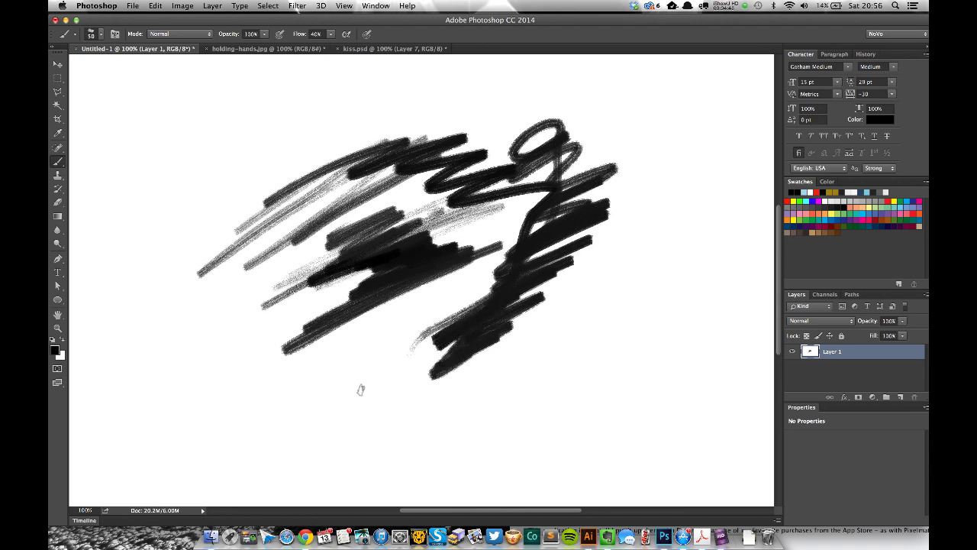
{"action": "mouse_move", "coordinate": [361, 390]}
{"action": "left_mouse_down"}
{"action": "mouse_move", "coordinate": [318, 395]}
{"action": "mouse_move", "coordinate": [534, 229]}
{"action": "left_mouse_up"}
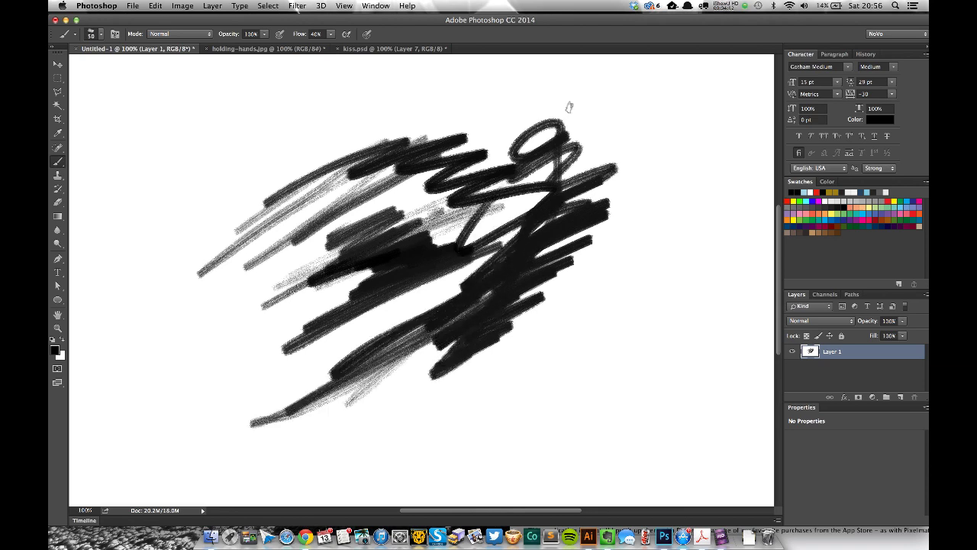
{"action": "key", "text": "super+z"}
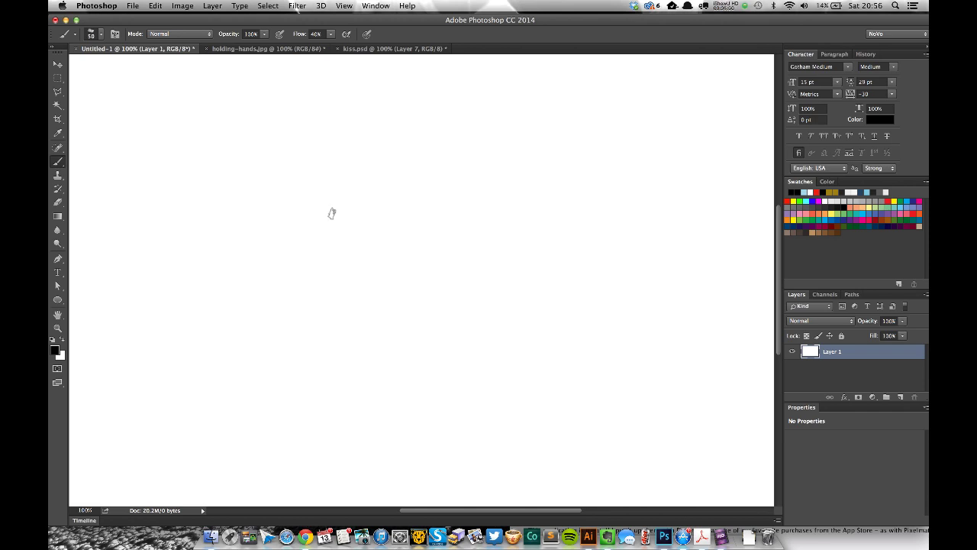
Step: Hand-letter "Thanks!" in black across the canvas with the Gouache A Go Go preset, and underline the word with a long slanted stroke
{"action": "mouse_move", "coordinate": [280, 237]}
{"action": "left_mouse_down"}
{"action": "mouse_move", "coordinate": [254, 343]}
{"action": "mouse_move", "coordinate": [238, 365]}
{"action": "left_mouse_up"}
{"action": "mouse_move", "coordinate": [201, 306]}
{"action": "left_mouse_down"}
{"action": "mouse_move", "coordinate": [231, 277]}
{"action": "mouse_move", "coordinate": [176, 295]}
{"action": "left_mouse_up"}
{"action": "left_click_drag", "start_coordinate": [324, 204], "coordinate": [280, 376]}
{"action": "left_click_drag", "start_coordinate": [275, 329], "coordinate": [325, 365]}
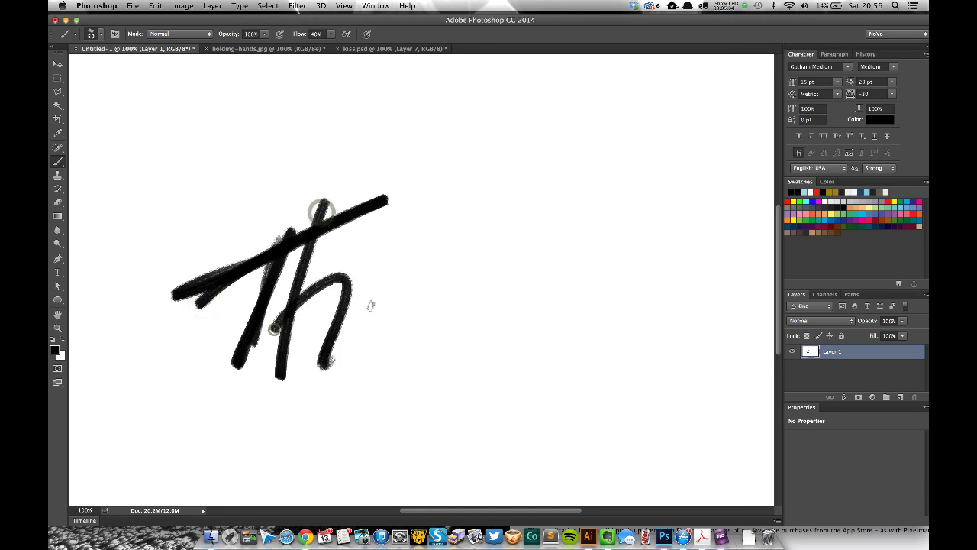
{"action": "mouse_move", "coordinate": [376, 289]}
{"action": "left_mouse_down"}
{"action": "mouse_move", "coordinate": [376, 336]}
{"action": "mouse_move", "coordinate": [425, 274]}
{"action": "mouse_move", "coordinate": [428, 335]}
{"action": "left_mouse_up"}
{"action": "mouse_move", "coordinate": [447, 208]}
{"action": "left_mouse_down"}
{"action": "mouse_move", "coordinate": [456, 301]}
{"action": "mouse_move", "coordinate": [474, 319]}
{"action": "left_mouse_up"}
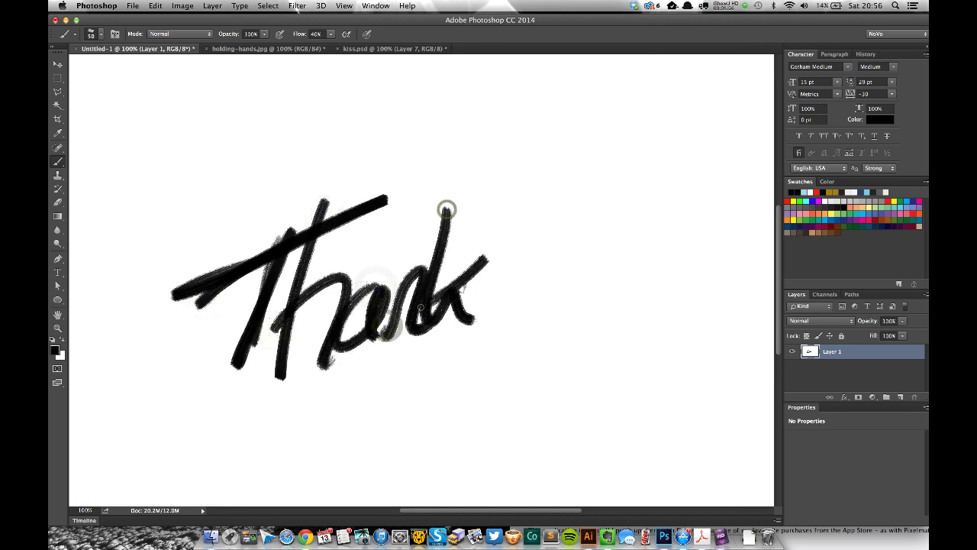
{"action": "mouse_move", "coordinate": [522, 243]}
{"action": "left_mouse_down"}
{"action": "mouse_move", "coordinate": [568, 288]}
{"action": "mouse_move", "coordinate": [510, 322]}
{"action": "left_mouse_up"}
{"action": "left_click_drag", "start_coordinate": [283, 416], "coordinate": [596, 338]}
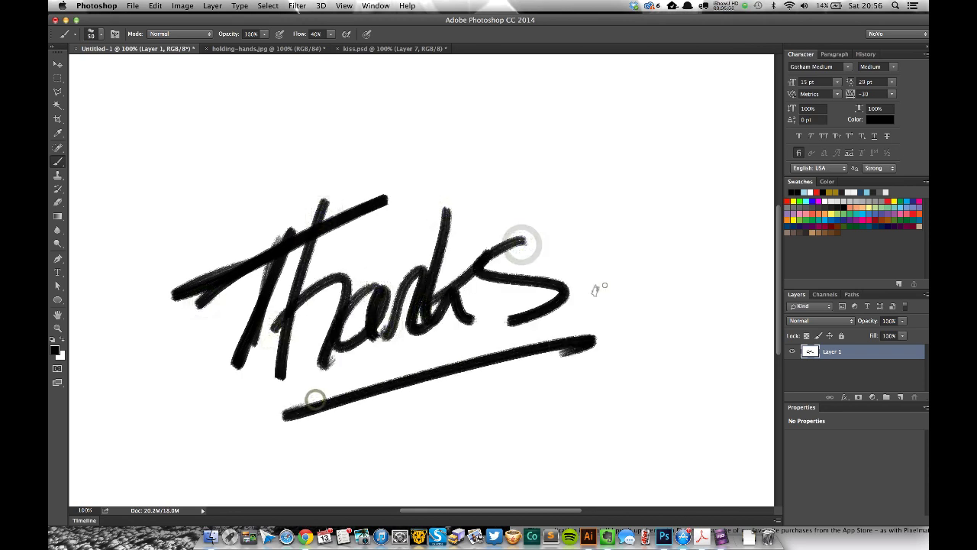
{"action": "left_click", "coordinate": [601, 284]}
{"action": "left_click_drag", "start_coordinate": [588, 103], "coordinate": [584, 271]}
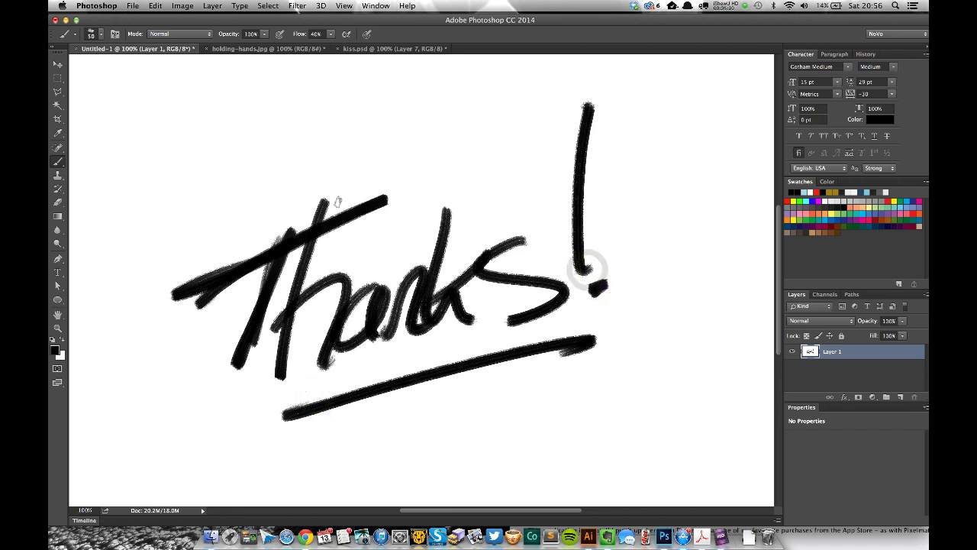